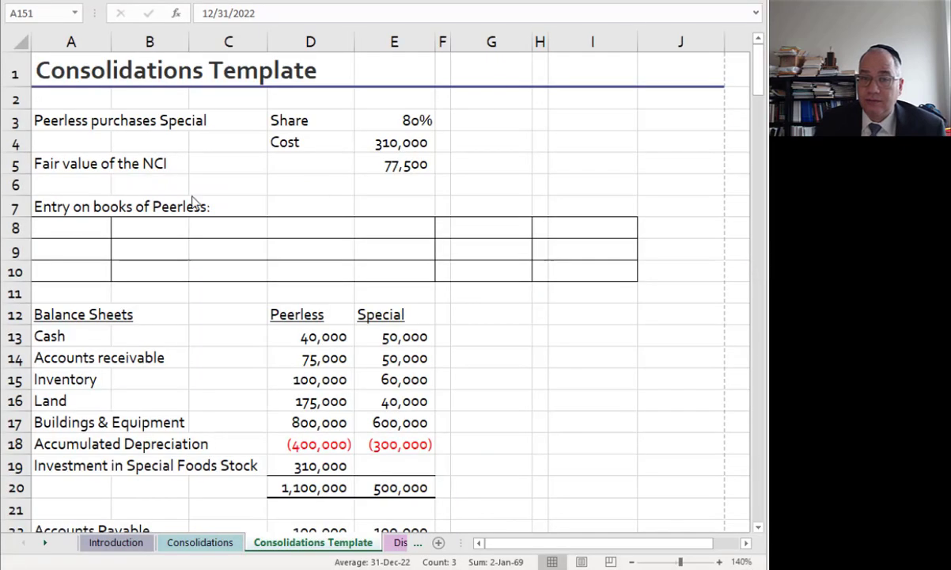
# Record the debit line "Investment in Special Foods Stock" in B8, with G8 linked to the cost in E4
pyautogui.click(142, 227)
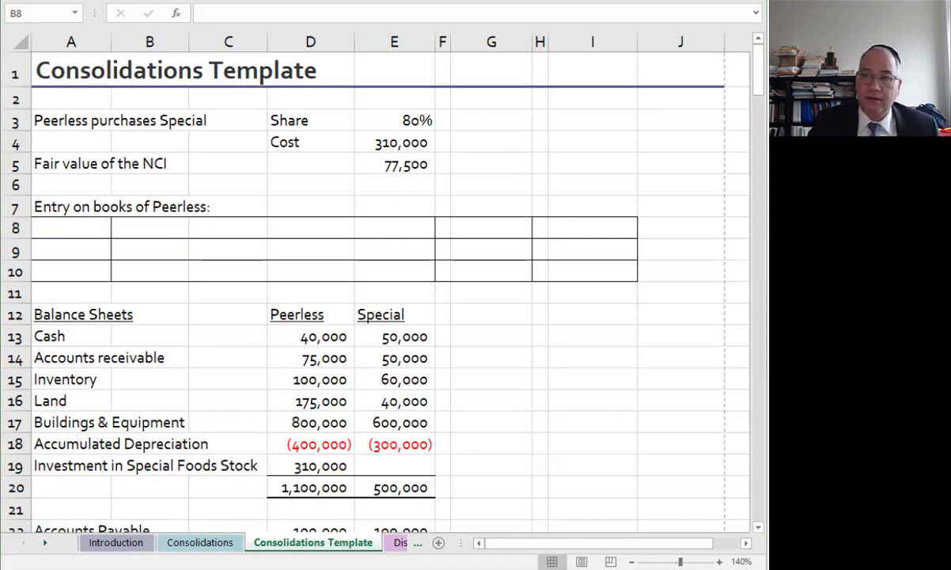
pyautogui.click(152, 221)
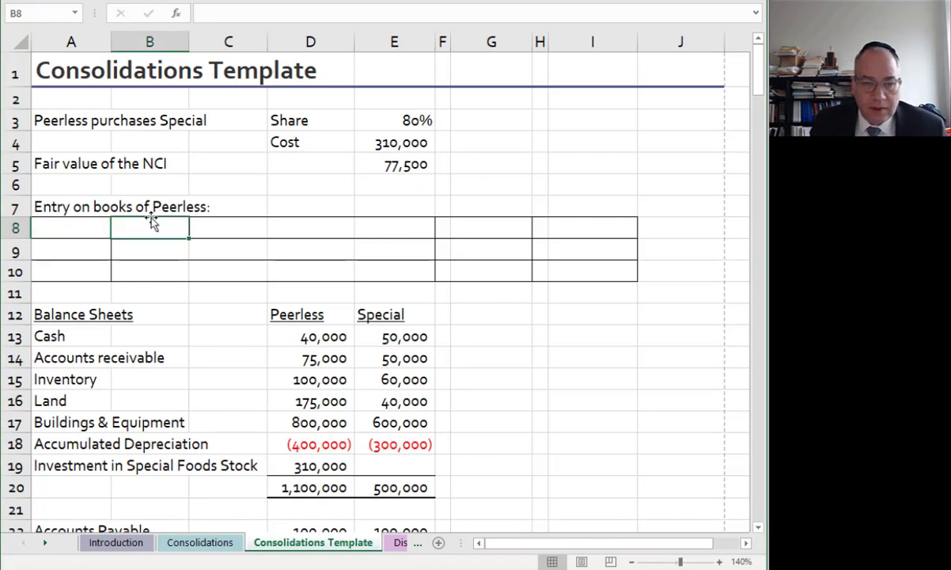
pyautogui.write('Inve')
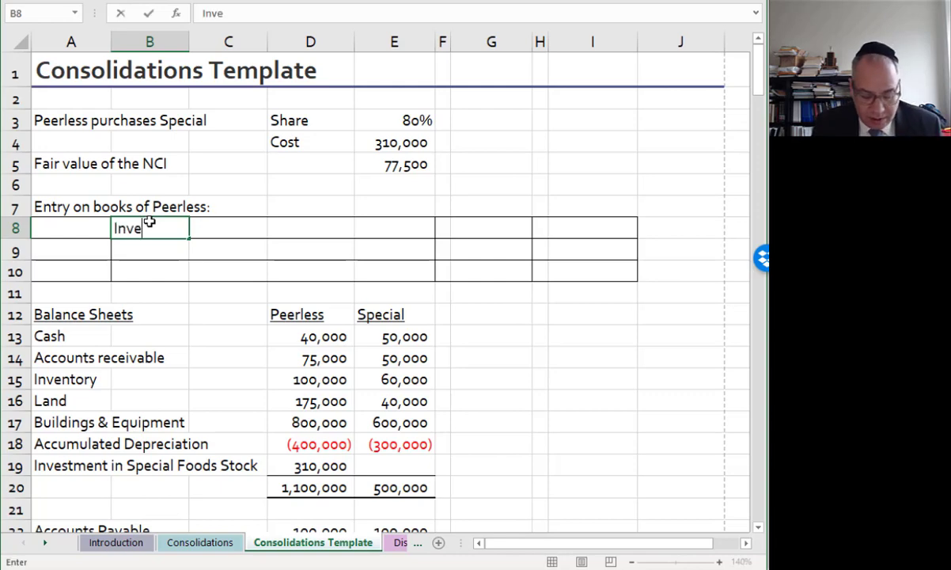
pyautogui.write('stment in Special Foods Stock')
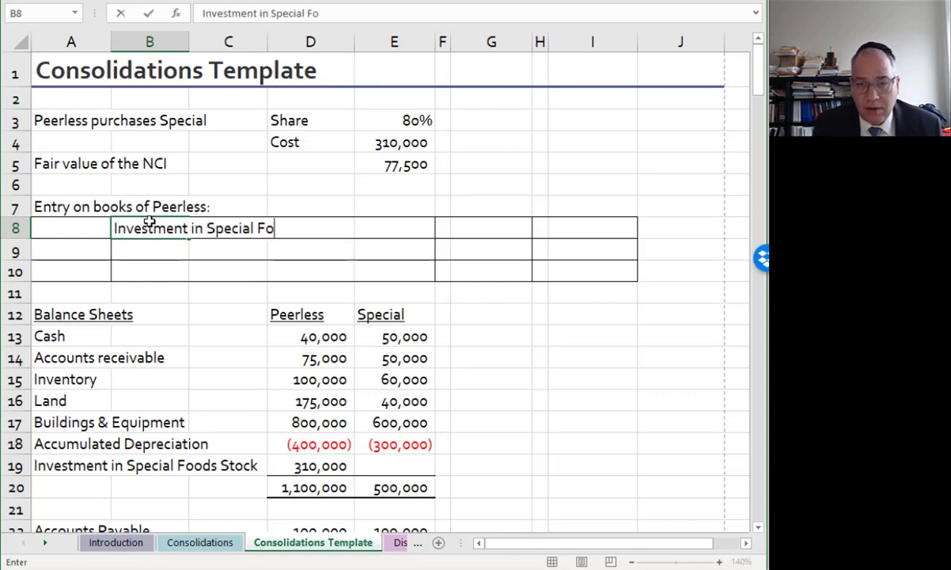
pyautogui.press('Tab')
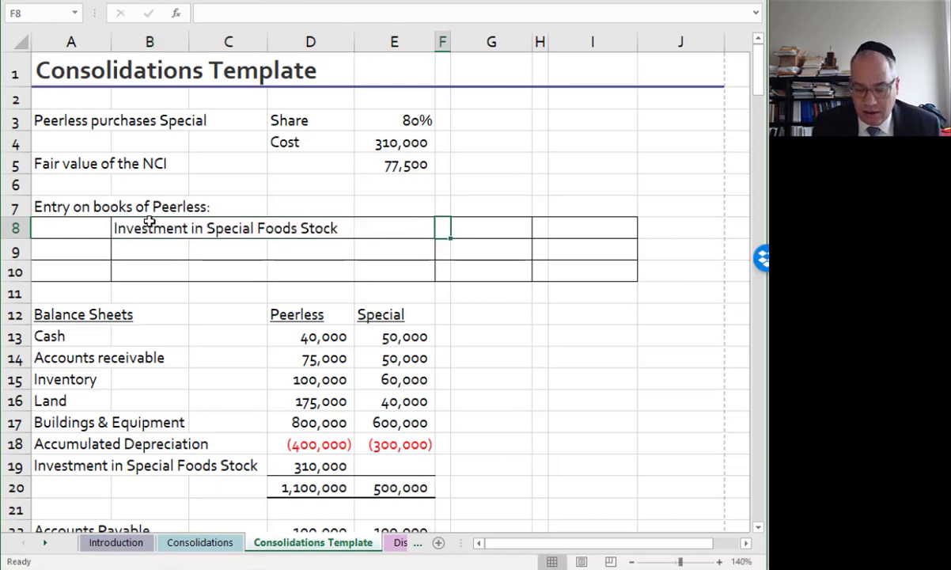
pyautogui.press('Tab')
pyautogui.press('Tab')
pyautogui.write('=')
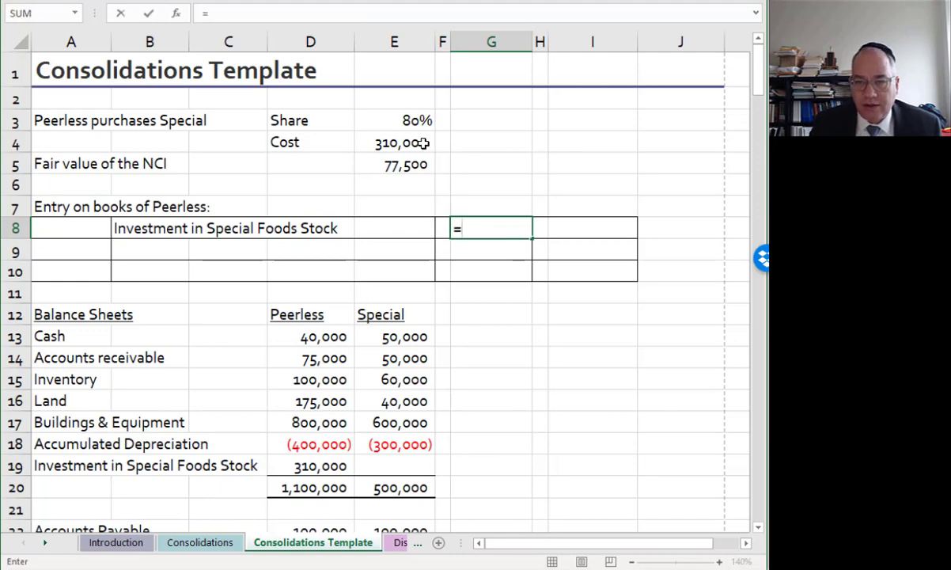
pyautogui.click(425, 147)
pyautogui.press('Return')
# Record the credit line "Cash" in C9 and link its amount in I9 to the debit in G8
pyautogui.write('Cash')
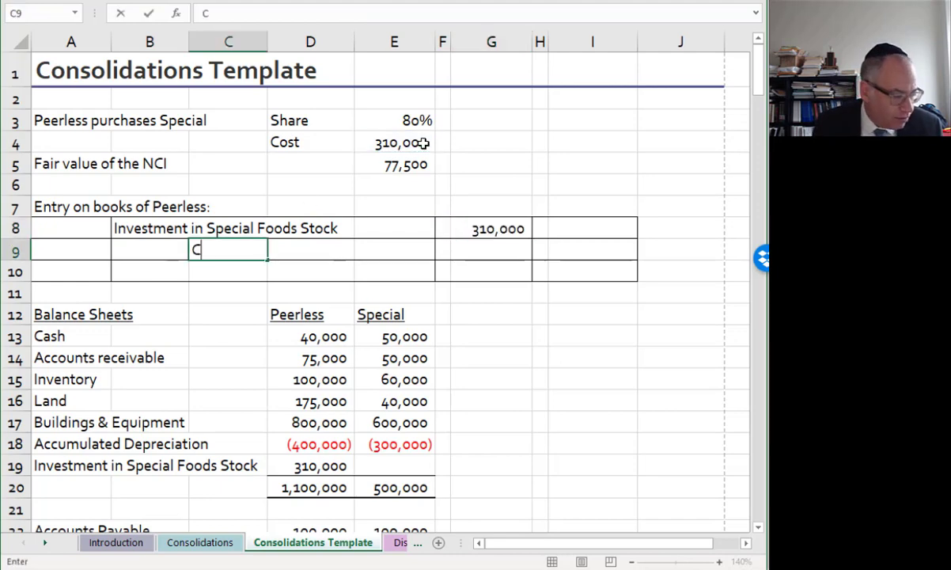
pyautogui.press('Tab')
pyautogui.press('Tab')
pyautogui.press('Tab')
pyautogui.press('Tab')
pyautogui.press('Tab')
pyautogui.press('Tab')
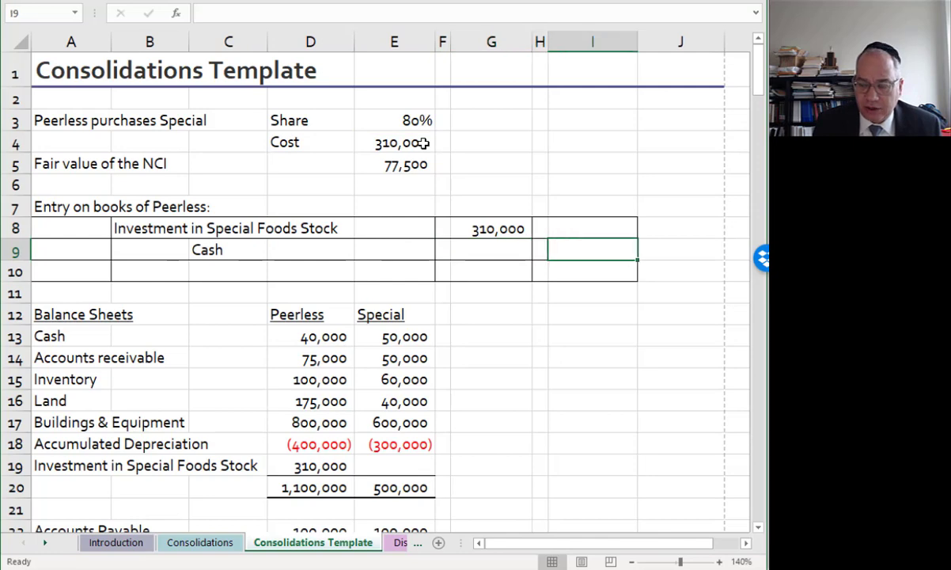
pyautogui.write('=')
pyautogui.press('Up')
pyautogui.press('Left')
pyautogui.press('Left')
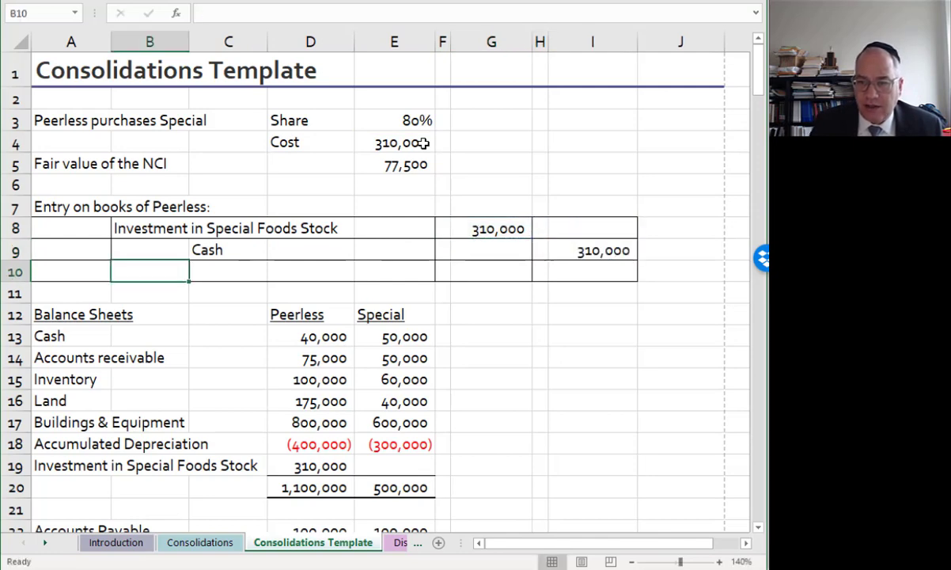
# Examine the write-up formulas for inventory, land, and buildings & equipment, and their total in E29:E32
pyautogui.scroll(-3, 444, 344)
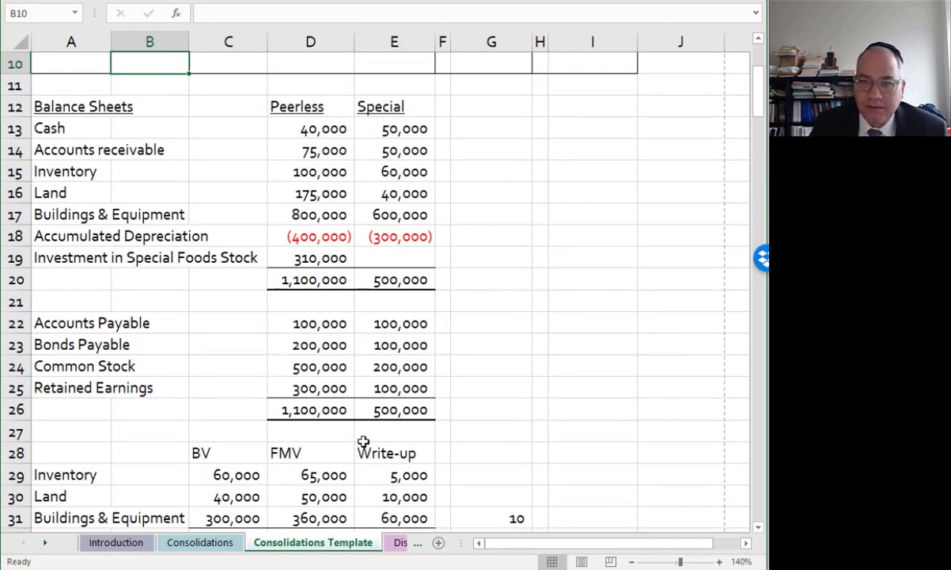
pyautogui.scroll(-1, 363, 442)
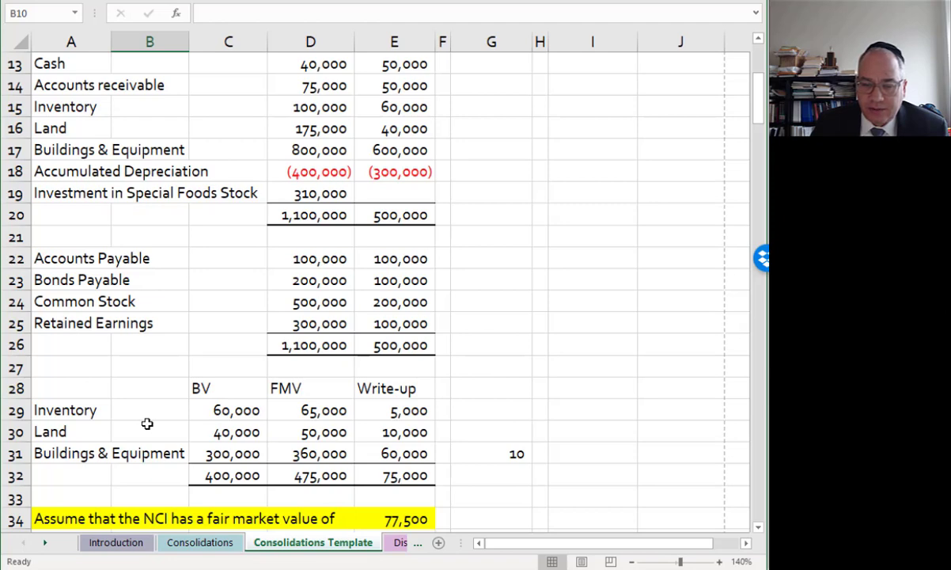
pyautogui.click(73, 411)
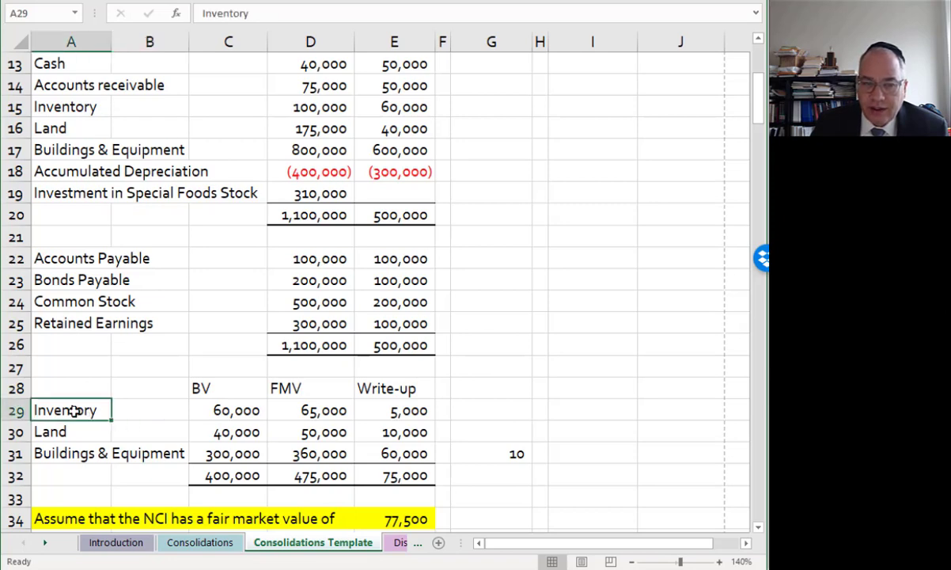
pyautogui.click(386, 410)
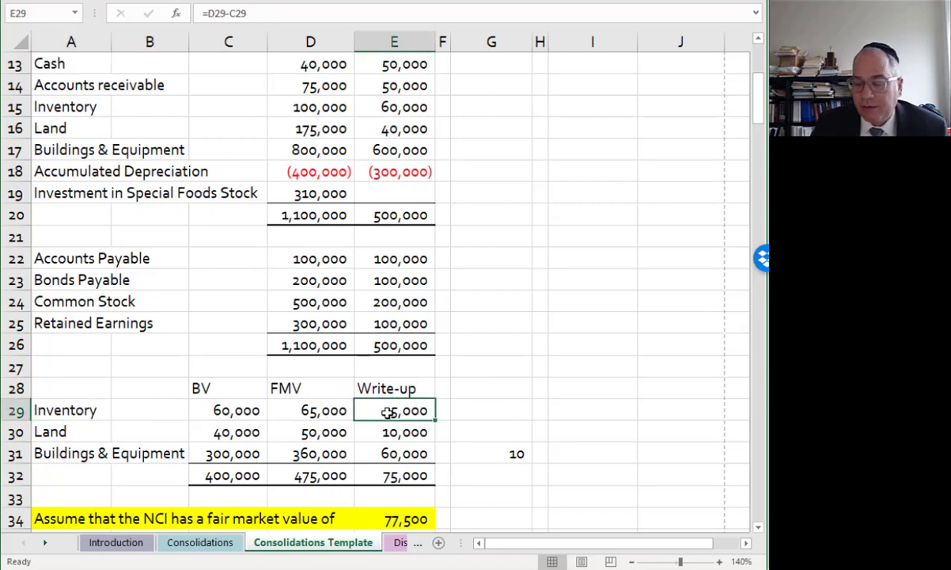
pyautogui.click(71, 431)
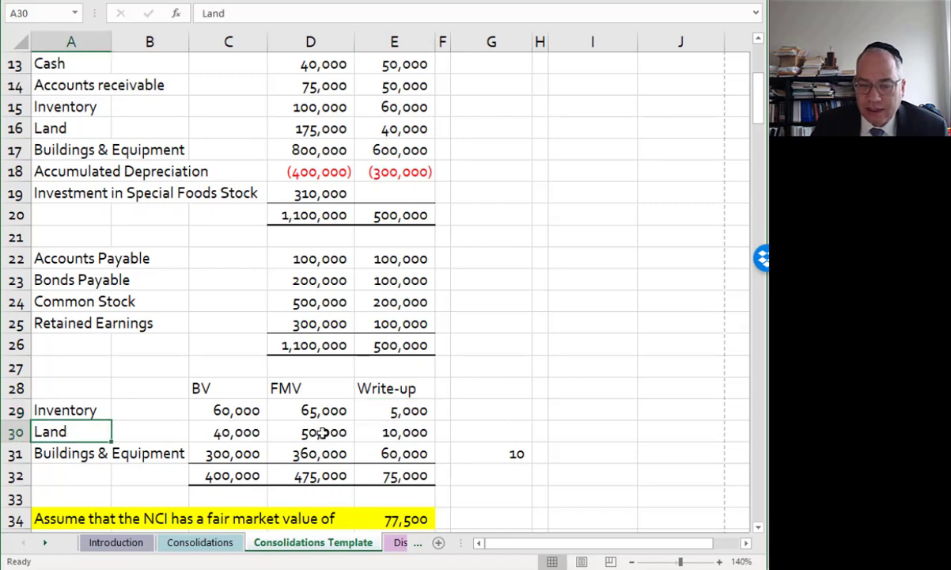
pyautogui.click(378, 428)
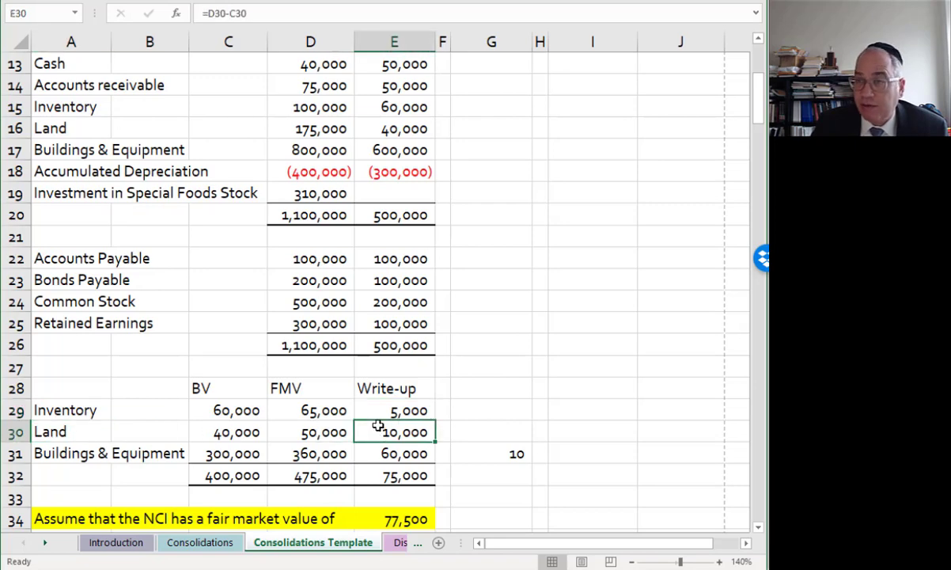
pyautogui.click(70, 453)
pyautogui.click(389, 452)
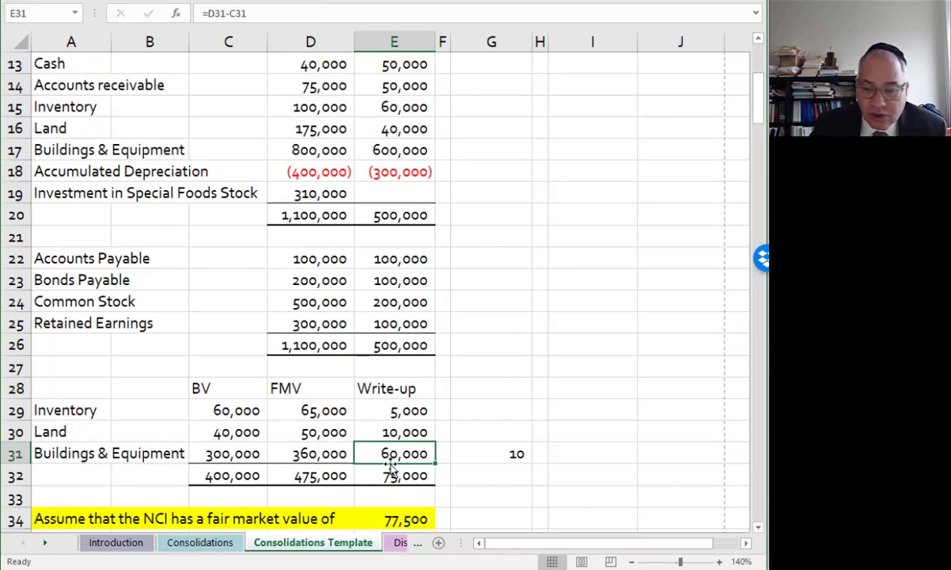
pyautogui.click(390, 474)
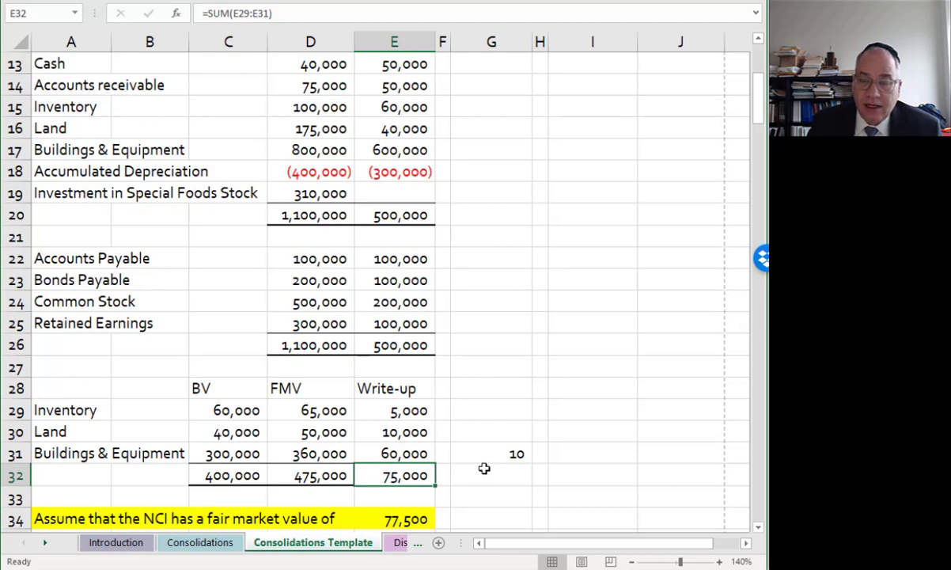
# Examine the goodwill calculation in rows 38 to 48, covering total investment, book value, excess, write-ups and goodwill
pyautogui.scroll(-1, 485, 468)
pyautogui.scroll(-1, 484, 468)
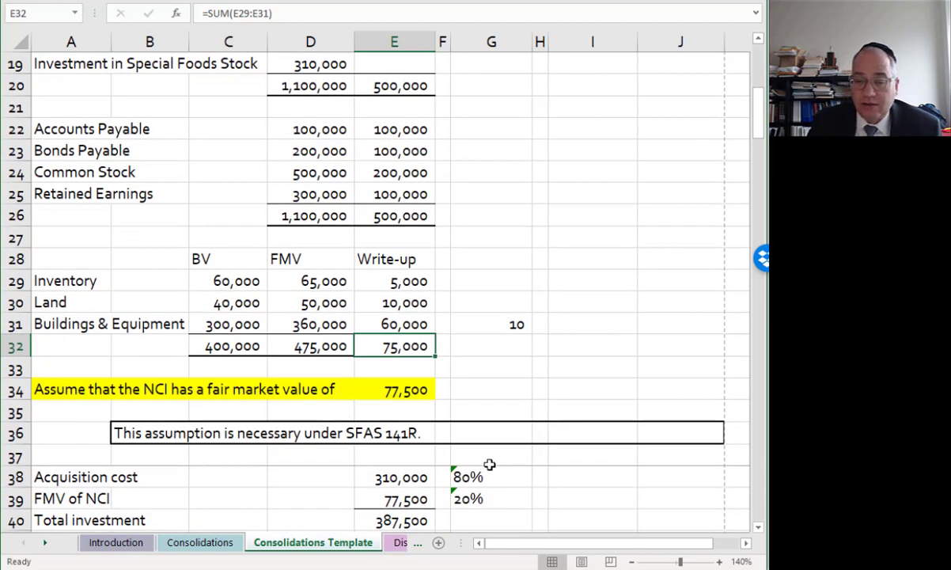
pyautogui.scroll(-2, 484, 469)
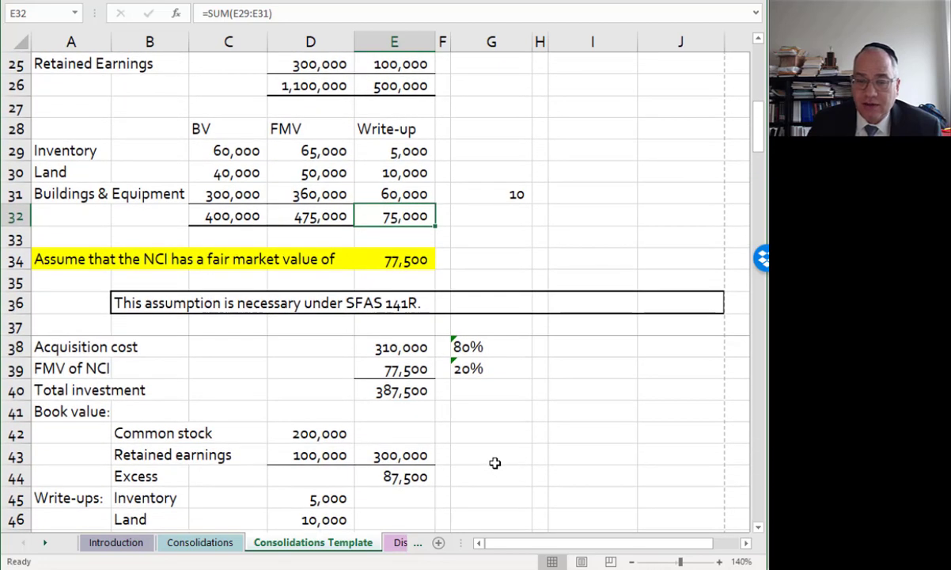
pyautogui.scroll(-1, 494, 463)
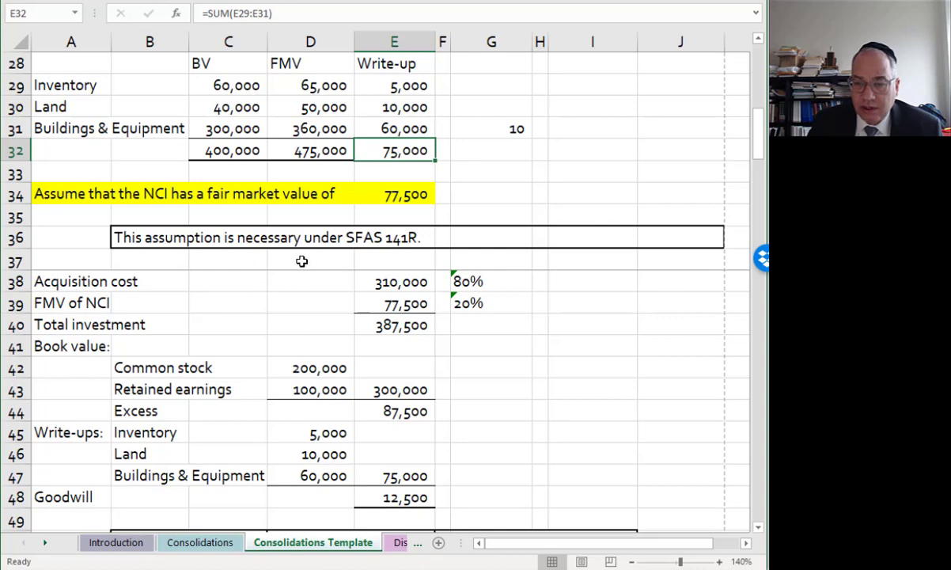
pyautogui.click(388, 327)
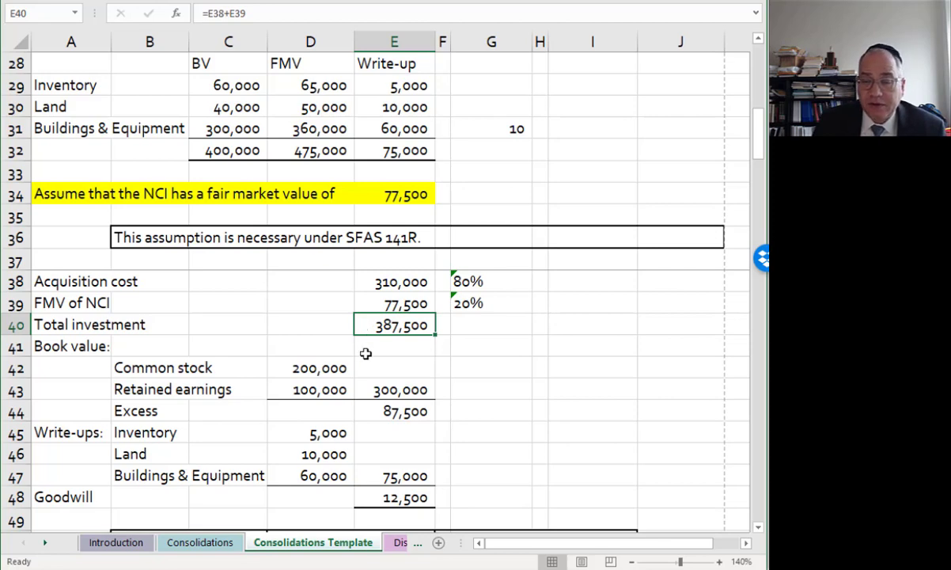
pyautogui.click(371, 389)
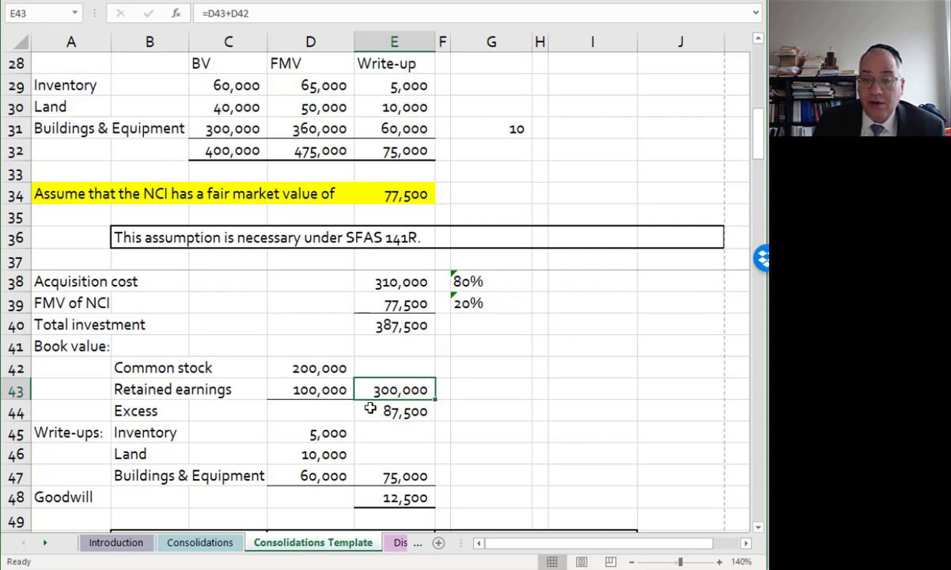
pyautogui.click(370, 409)
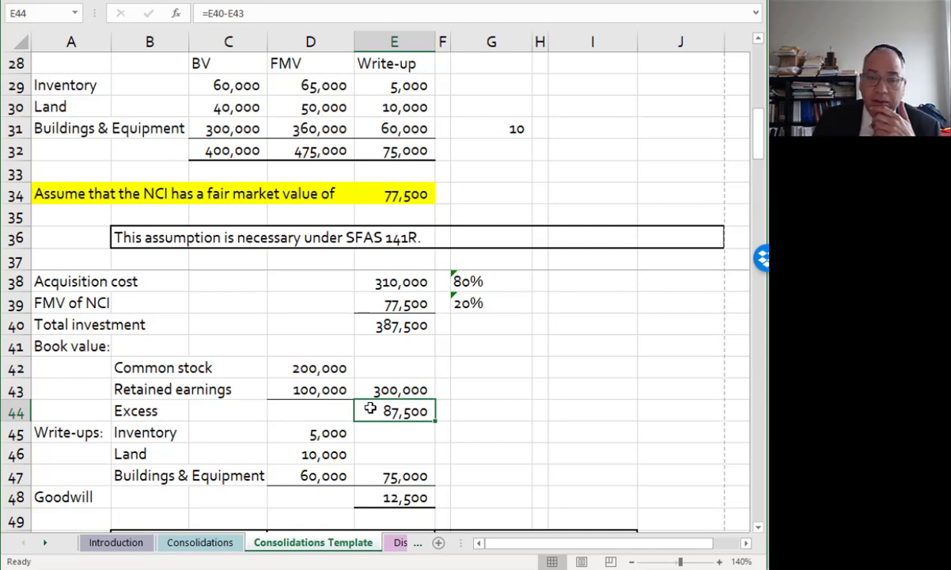
pyautogui.click(294, 432)
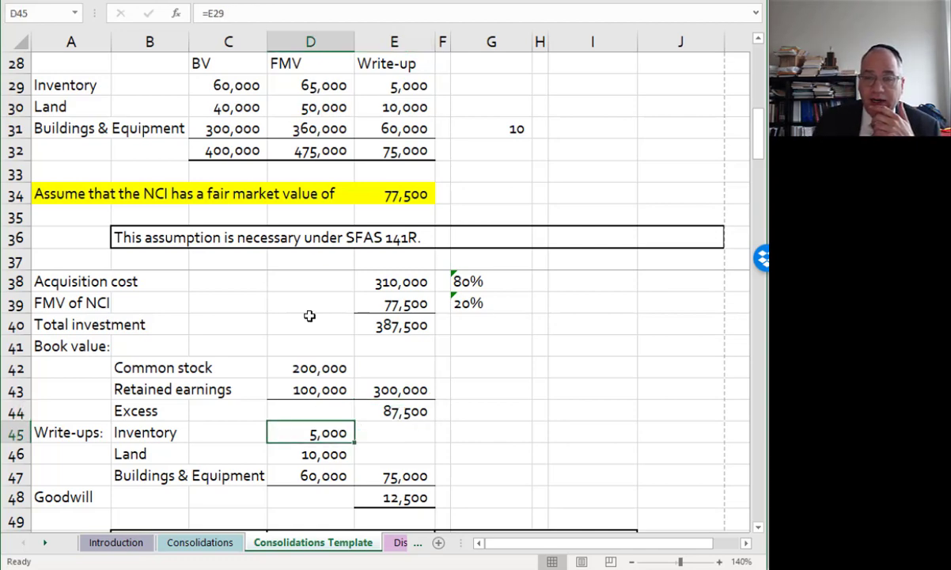
pyautogui.moveTo(358, 84); pyautogui.dragTo(370, 126)
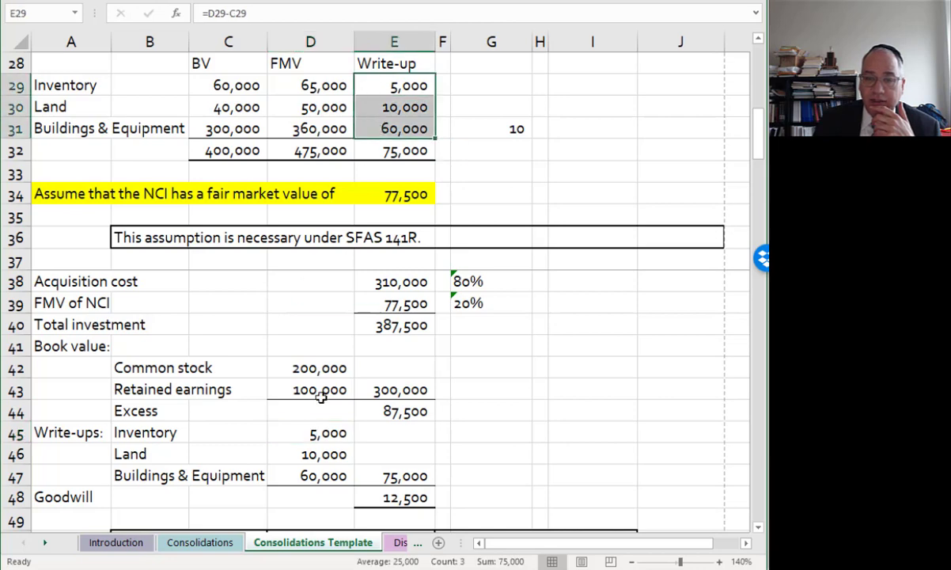
pyautogui.moveTo(293, 434); pyautogui.dragTo(295, 478)
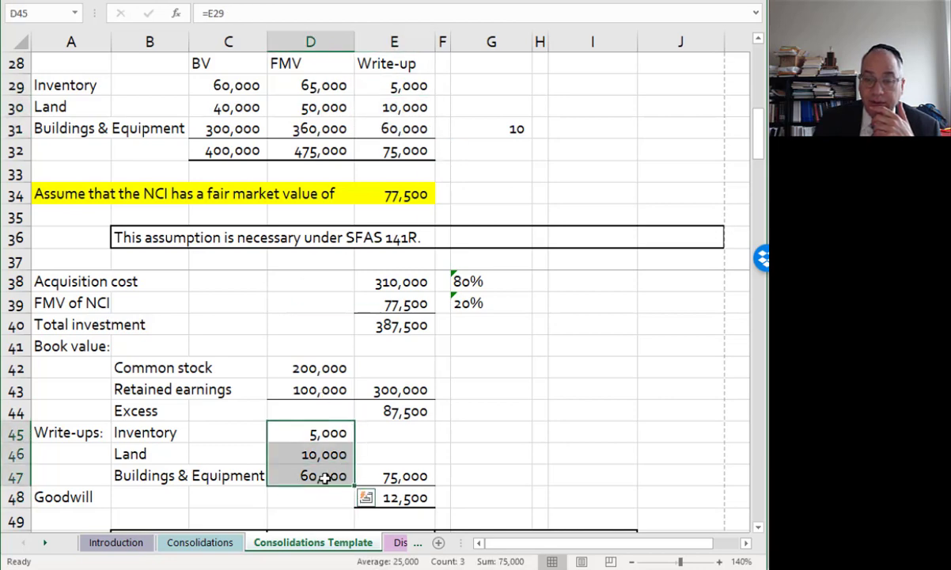
pyautogui.click(362, 474)
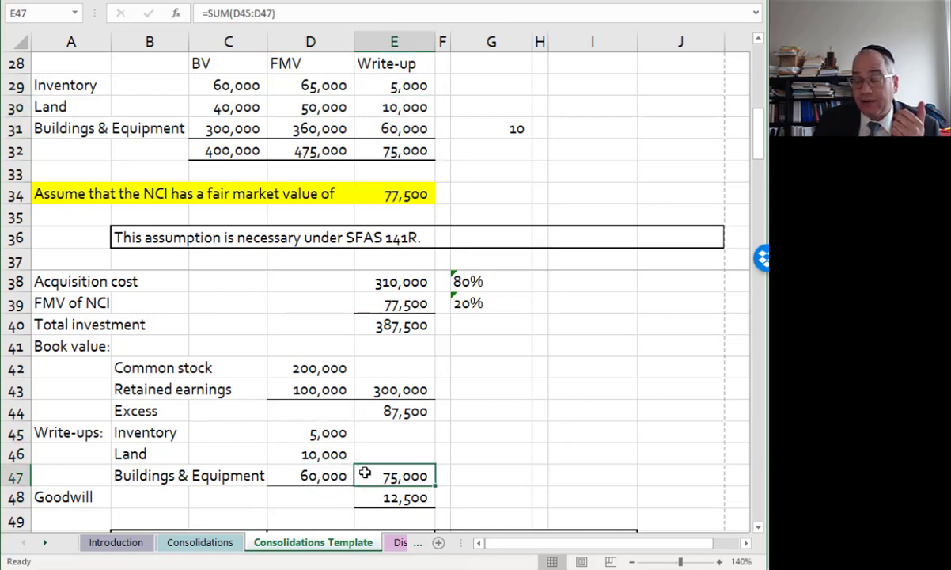
pyautogui.click(366, 500)
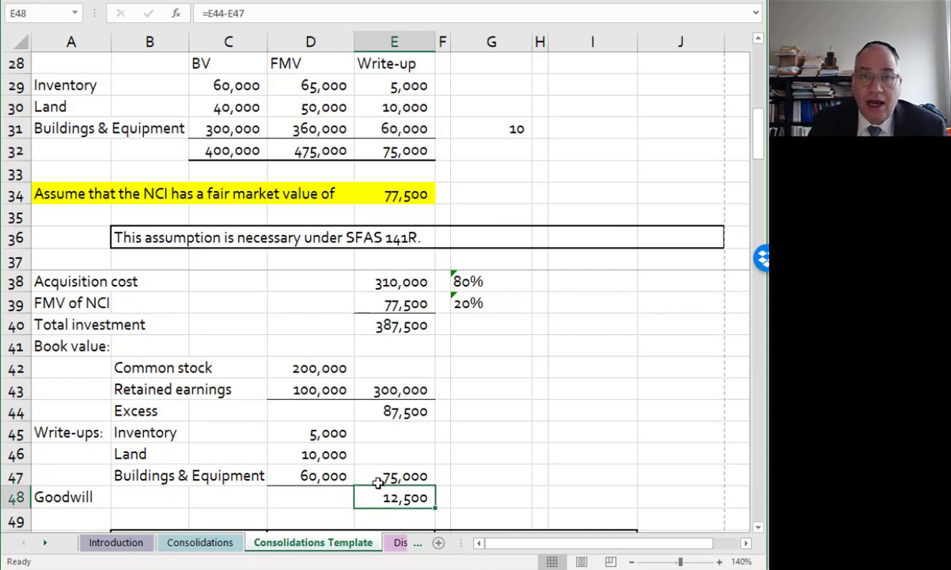
# Examine the cost, FMV of NIA, book value, write-ups and goodwill boxes in rows 50 to 53 above the Consolidation Worksheet
pyautogui.scroll(-4, 378, 483)
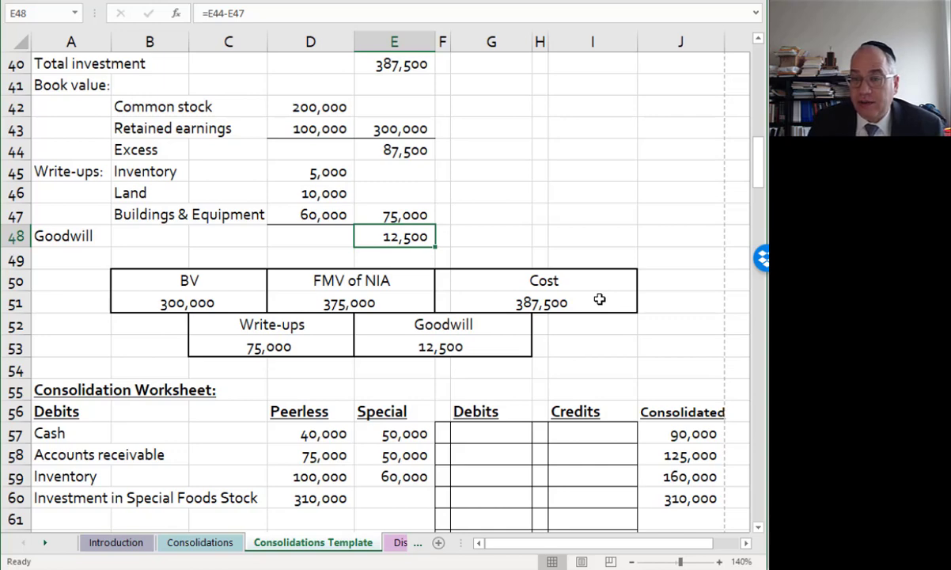
pyautogui.click(516, 297)
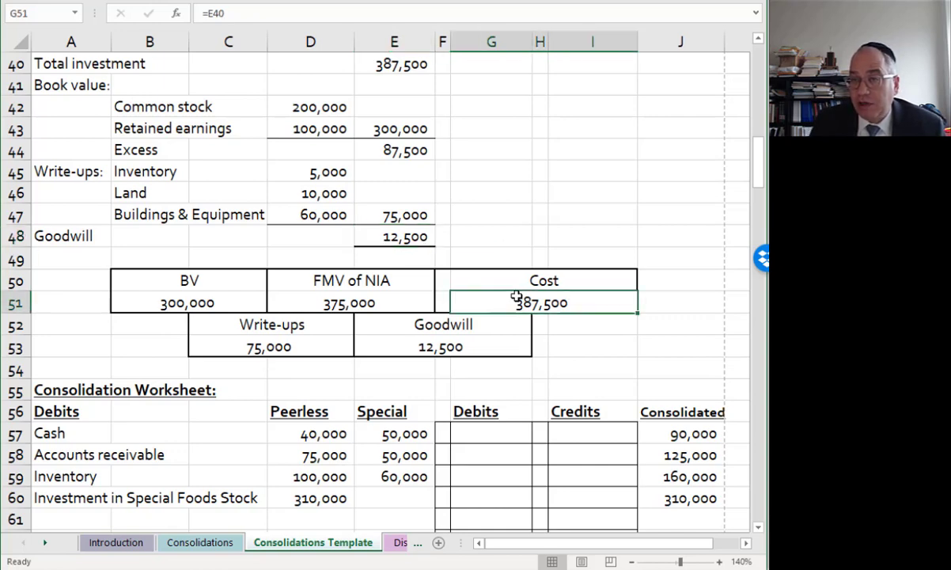
pyautogui.click(370, 301)
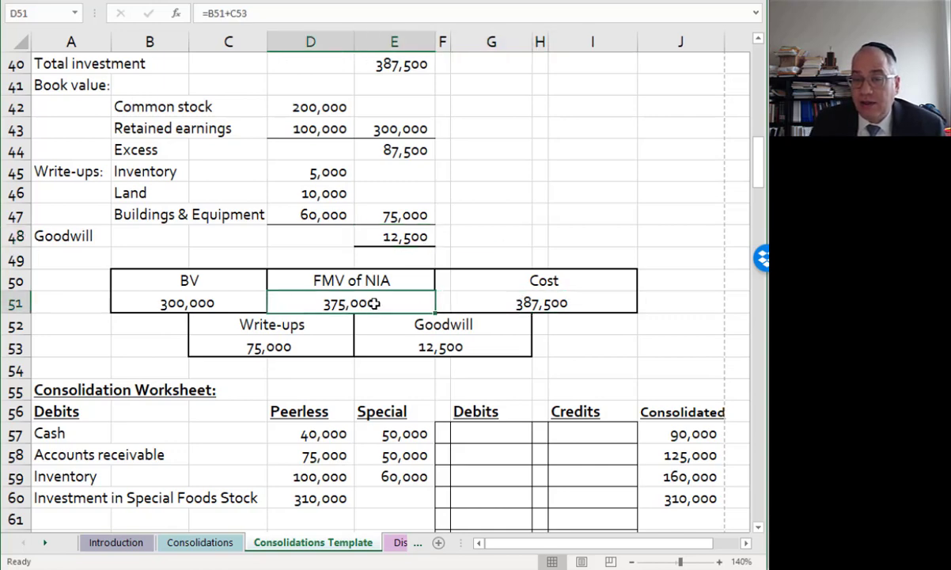
pyautogui.click(246, 300)
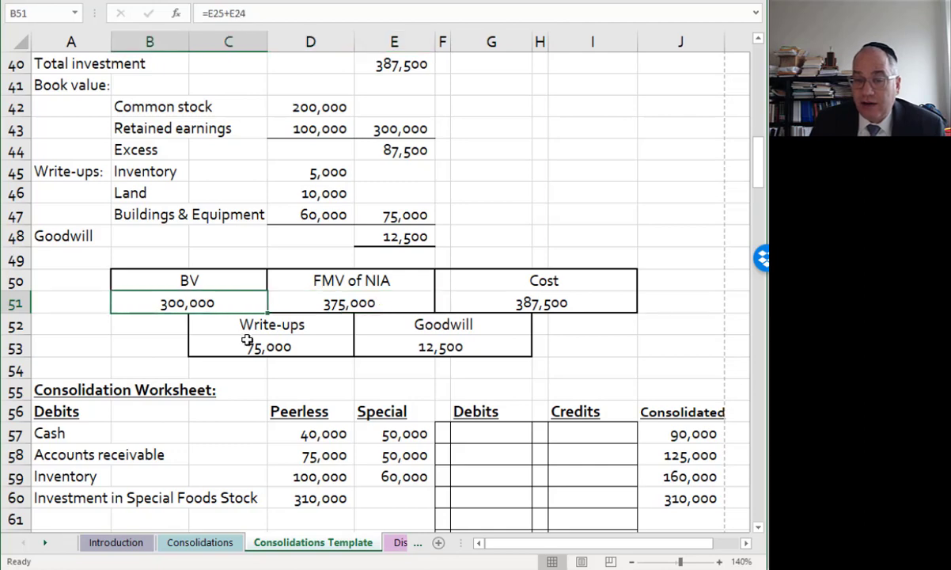
pyautogui.click(247, 340)
pyautogui.click(312, 296)
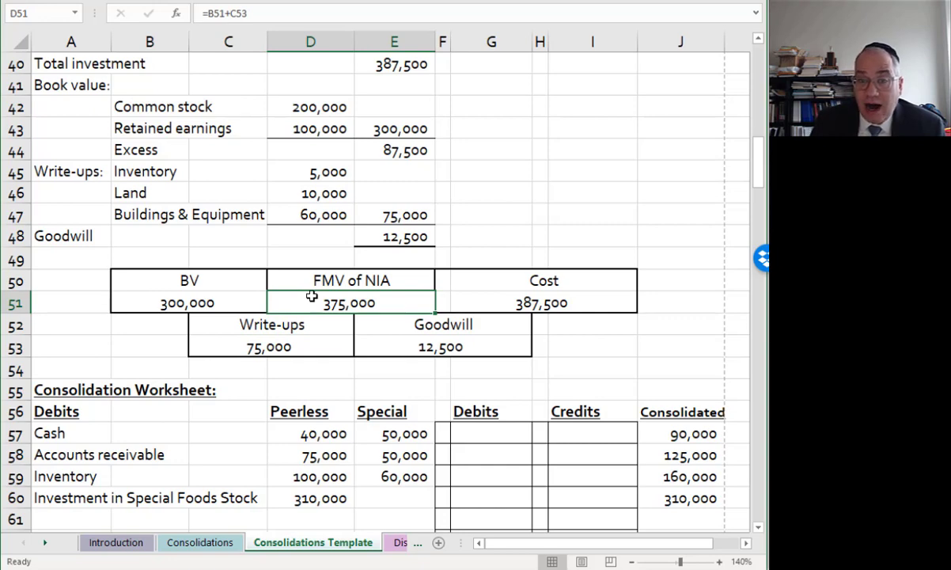
pyautogui.click(414, 339)
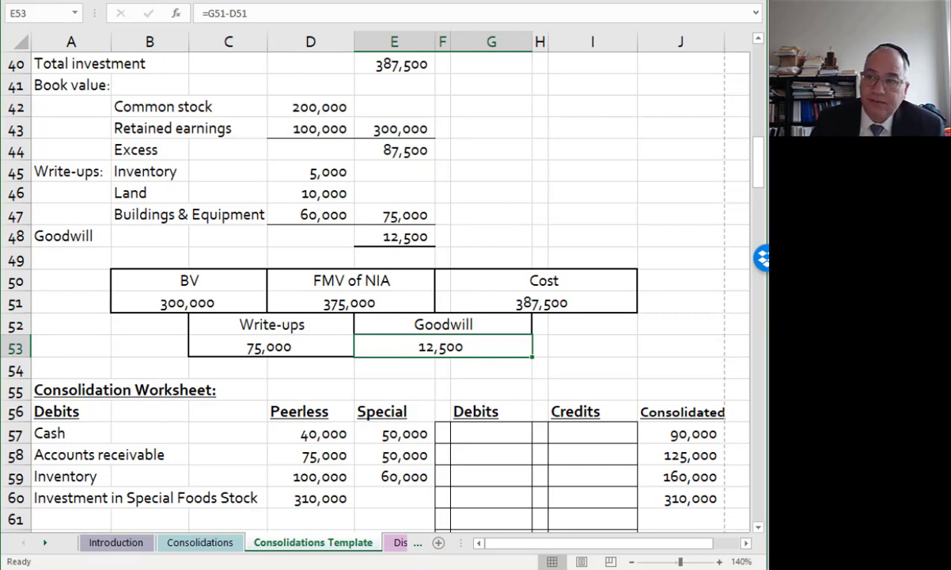
pyautogui.scroll(-5, 673, 248)
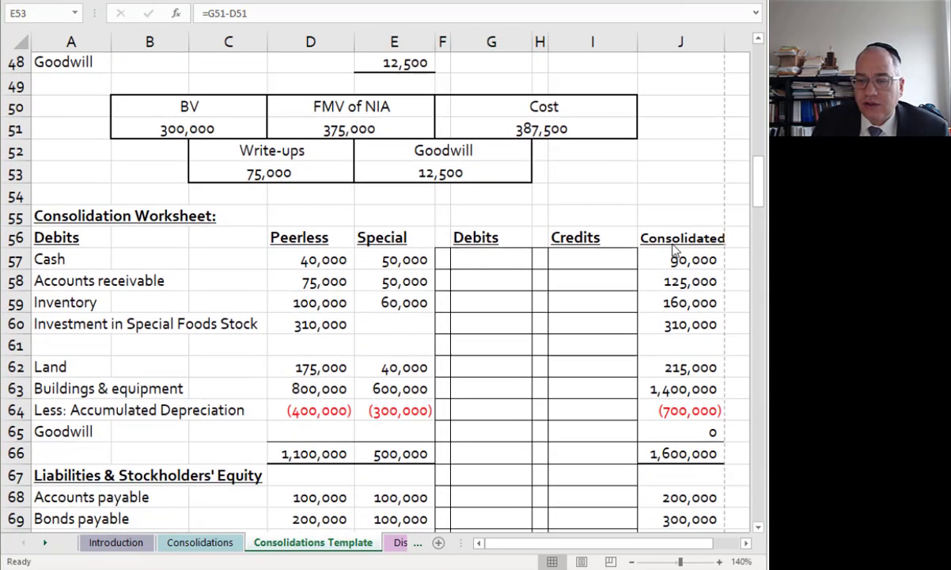
# Debit Special's common stock on the Consolidation Worksheet by linking G70 to E70
pyautogui.scroll(-1, 674, 248)
pyautogui.scroll(1, 673, 249)
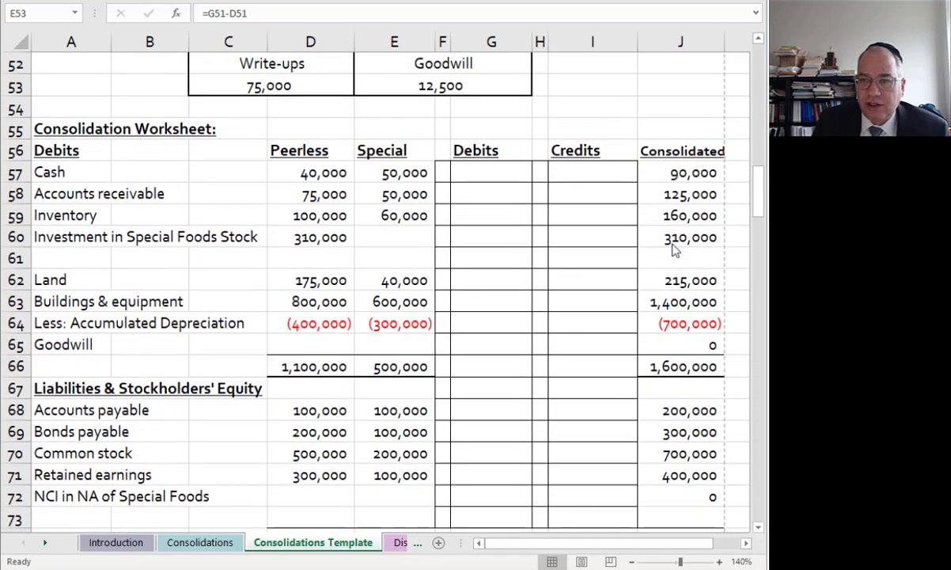
pyautogui.scroll(-1, 673, 249)
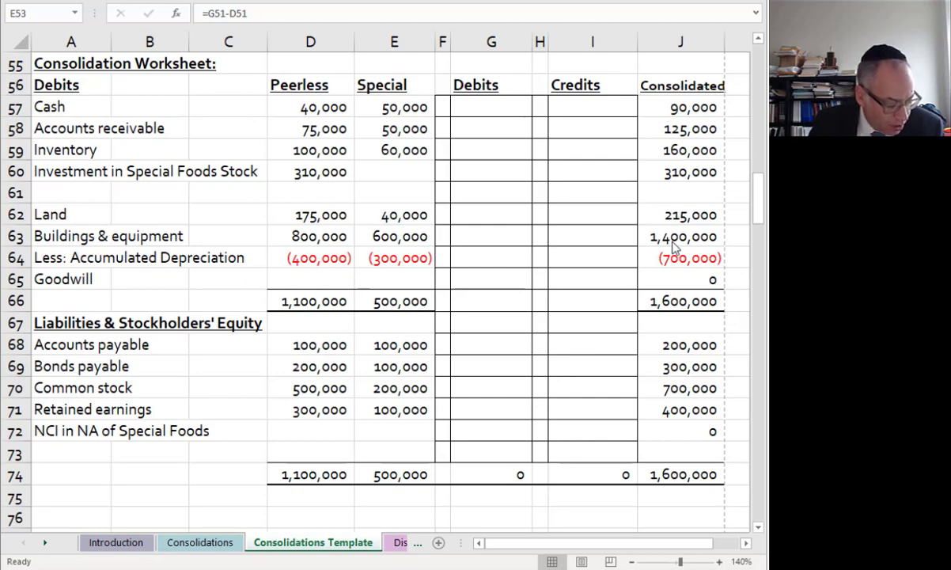
pyautogui.click(477, 390)
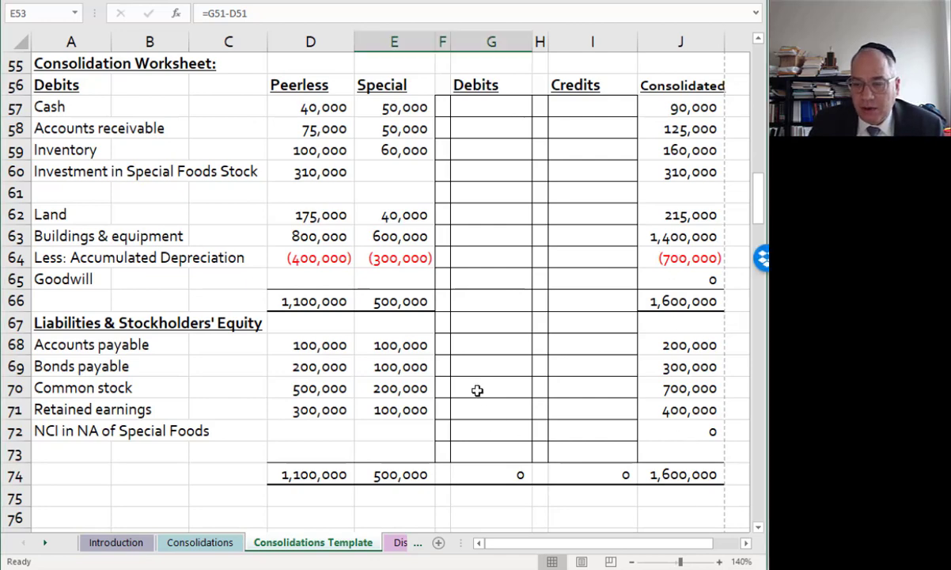
pyautogui.write('=')
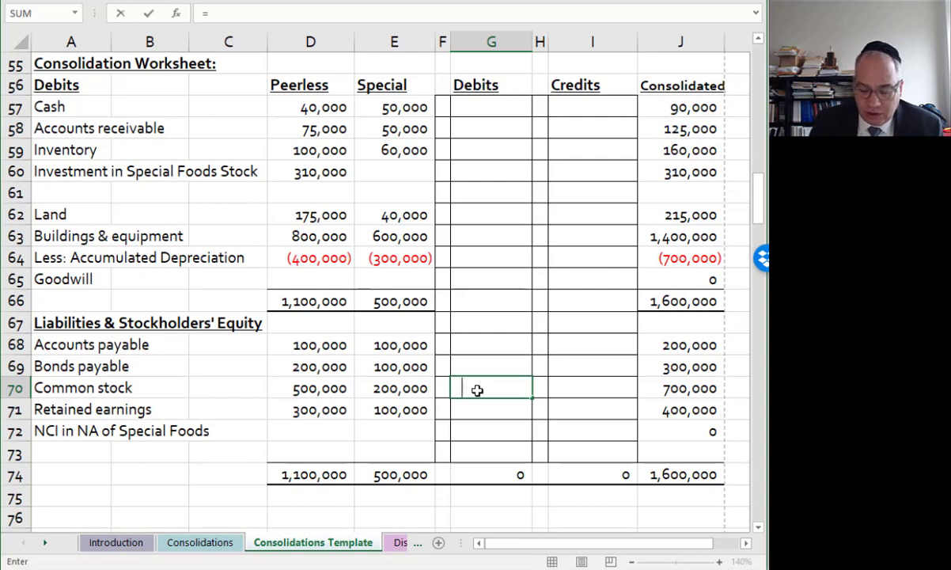
pyautogui.press('BackSpace')
pyautogui.write('=')
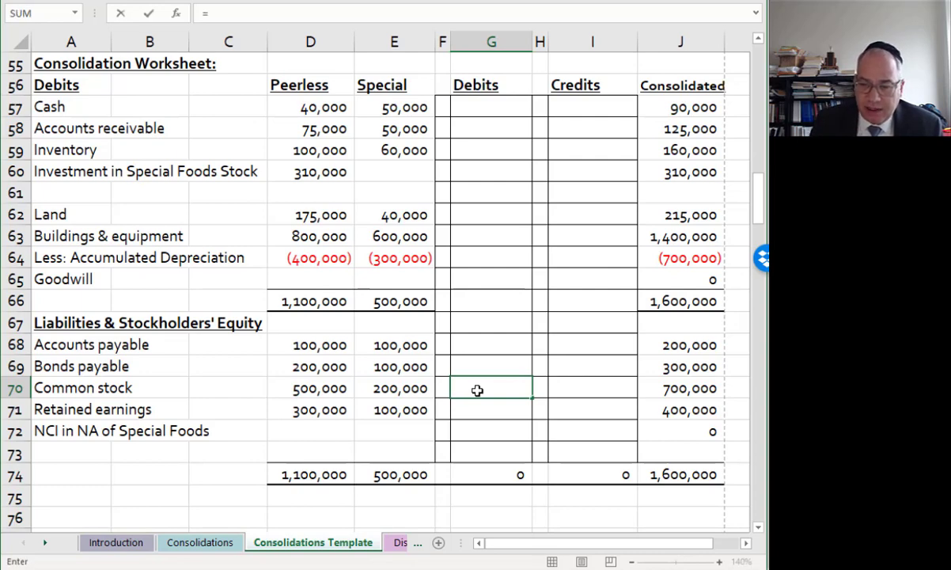
pyautogui.press('Left')
pyautogui.press('Left')
pyautogui.press('Return')
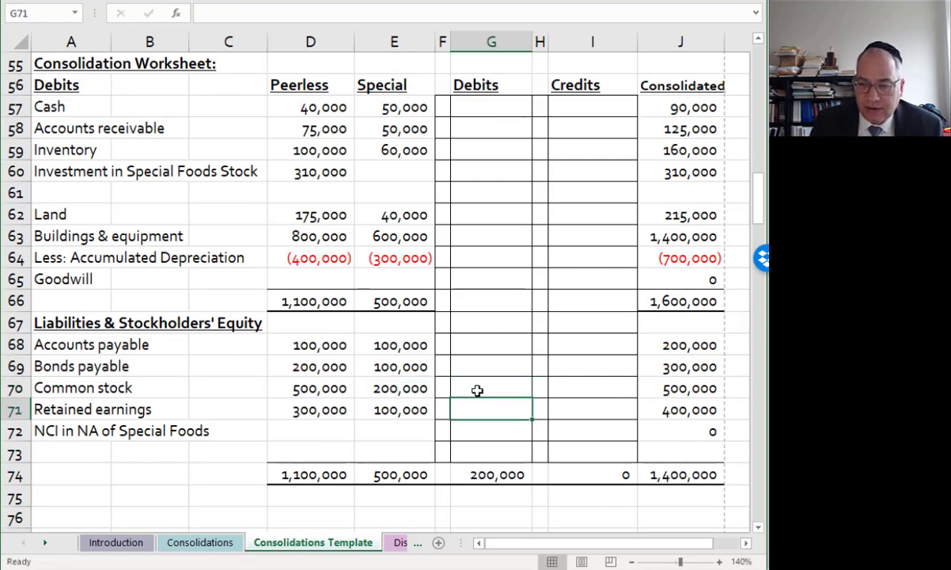
# Debit Special's retained earnings by linking G71 to E71
pyautogui.write('=')
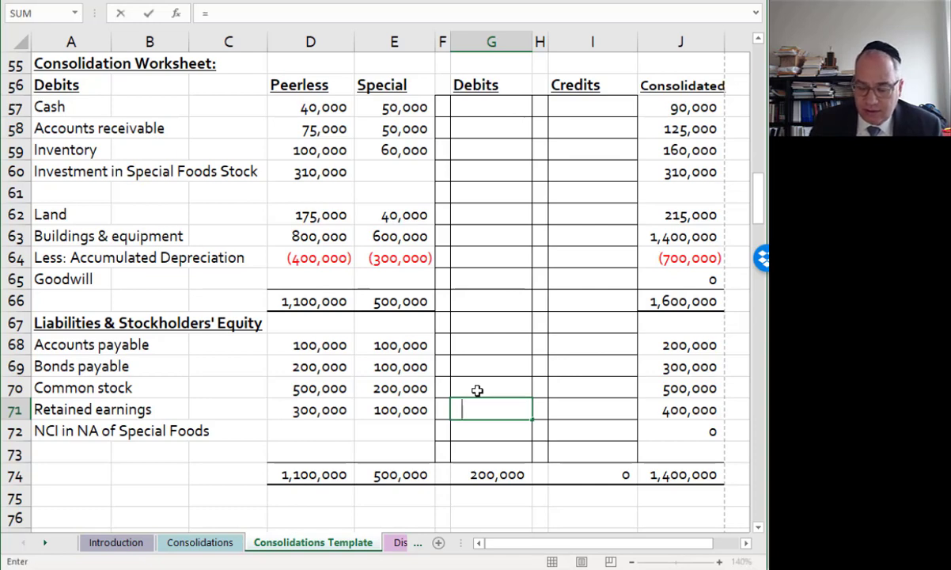
pyautogui.press('Left')
pyautogui.press('Left')
pyautogui.press('Return')
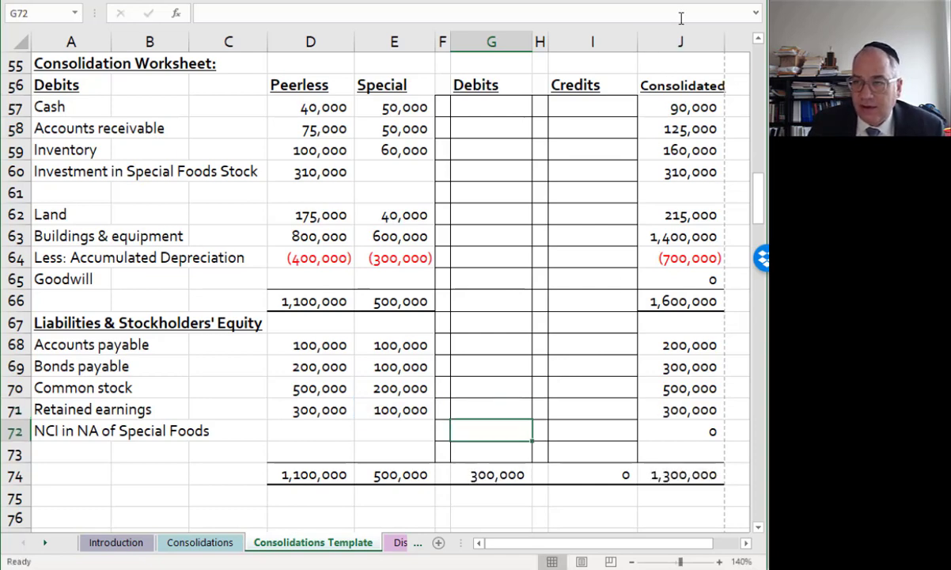
pyautogui.press('Up')
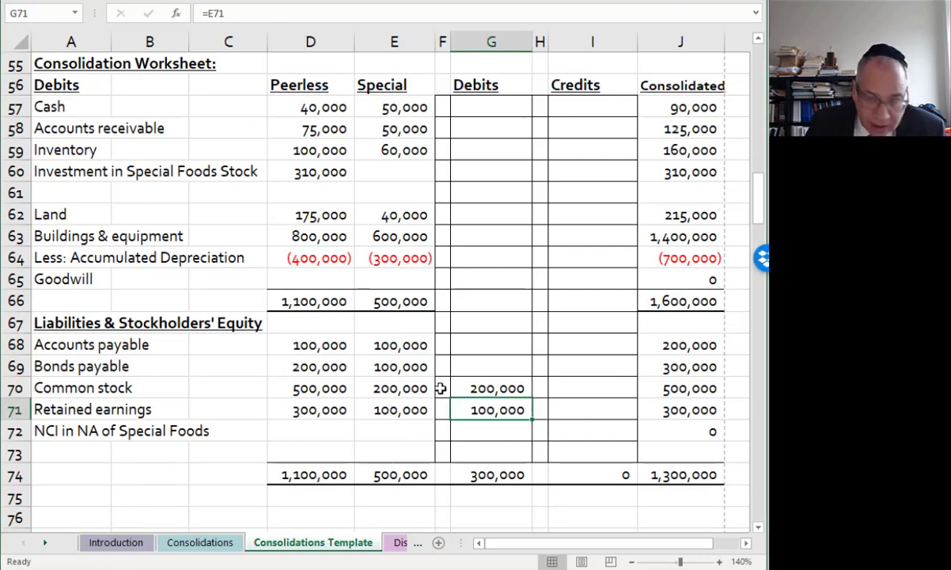
# Credit Investment in Special Foods Stock in I60 with 80% of the equity debits, using =(G70+G71)*.8
pyautogui.click(585, 167)
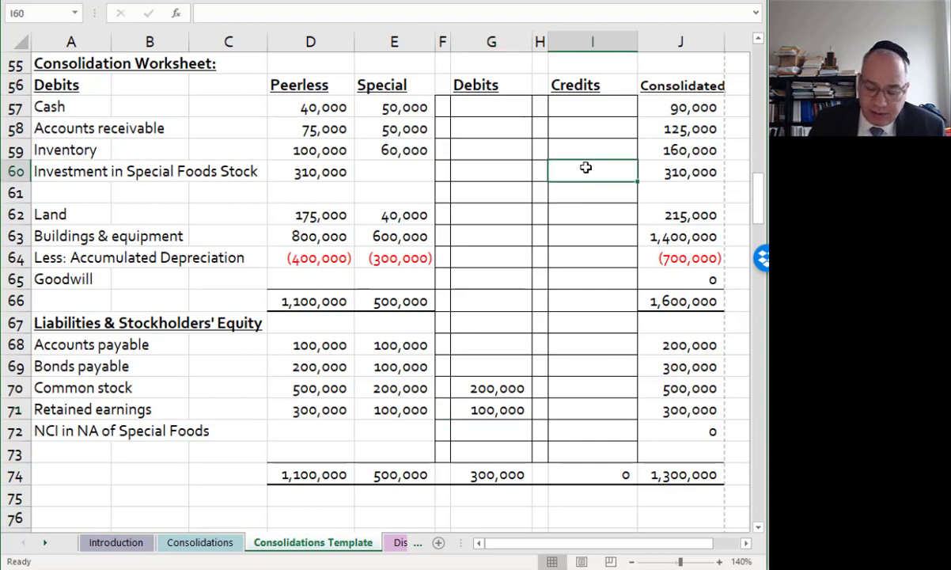
pyautogui.write('=(')
pyautogui.click(486, 388)
pyautogui.write('+')
pyautogui.click(485, 409)
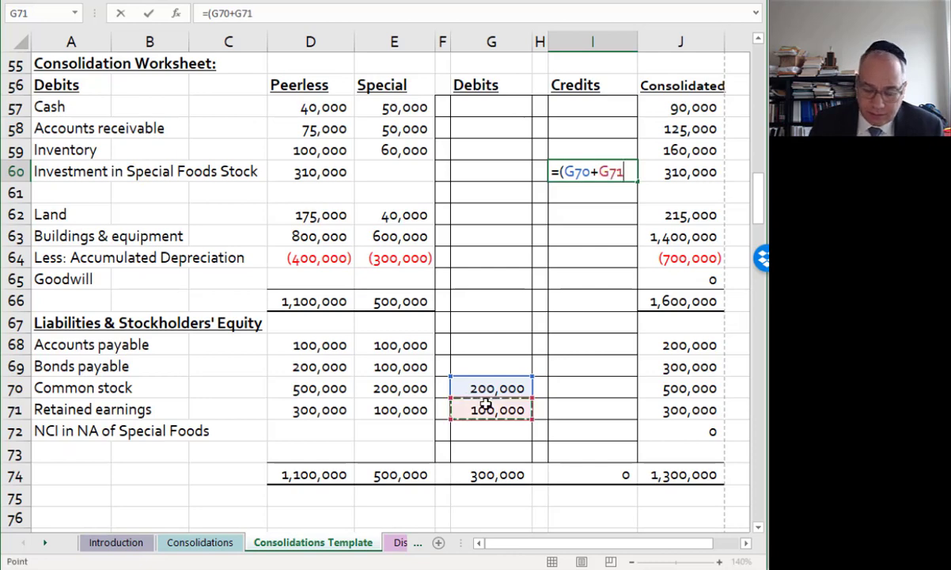
pyautogui.write(')*.8')
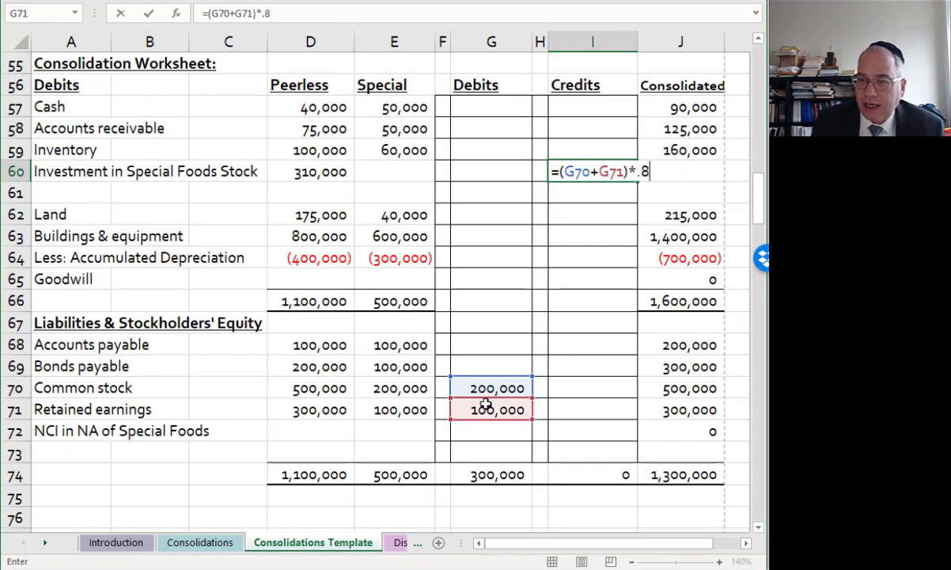
pyautogui.press('Return')
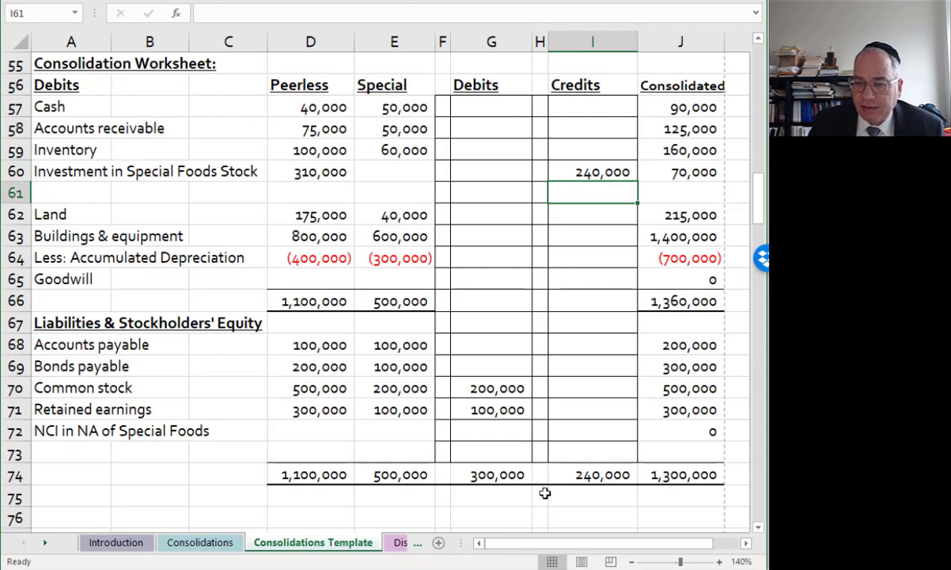
# Credit NCI in NA of Special Foods in I72 with 20% of the equity debits, using =(G70+G71)*.2
pyautogui.click(589, 432)
pyautogui.write('=(G70')
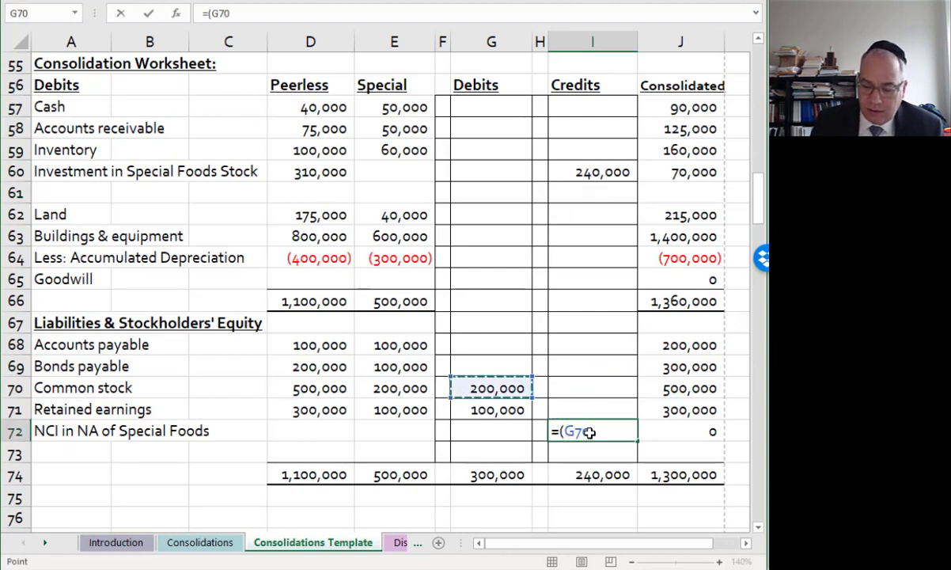
pyautogui.write('+G71)*.2')
pyautogui.press('Return')
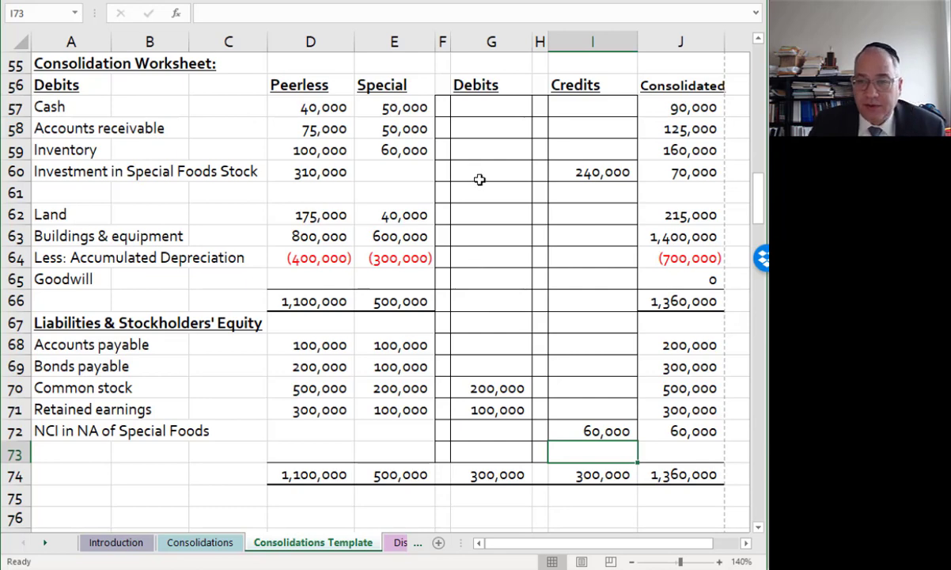
# Highlight the book value elimination entry cells I60, G70, G71 and I72 in yellow
pyautogui.click(487, 149)
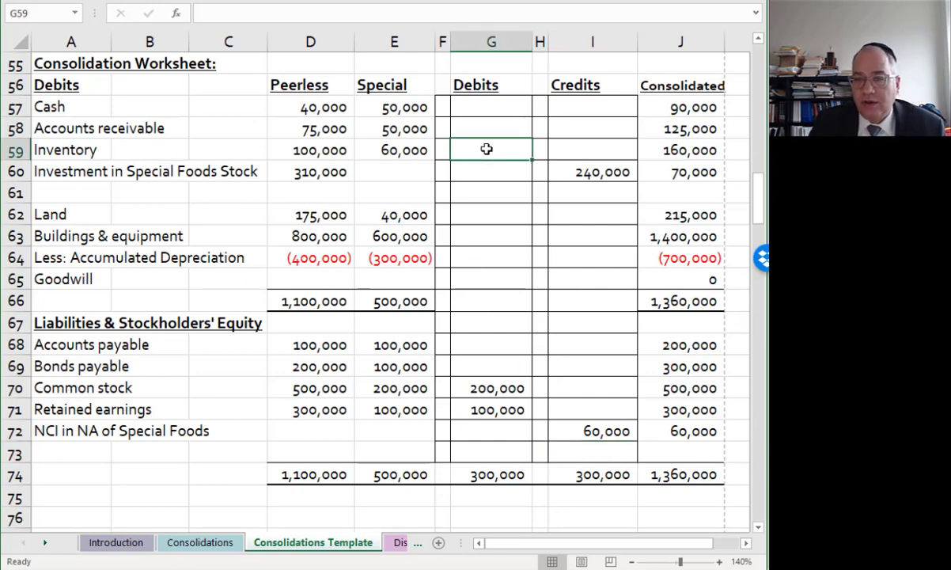
pyautogui.click(561, 166)
pyautogui.moveTo(488, 388); pyautogui.dragTo(491, 409)
pyautogui.keyDown('ctrl'); pyautogui.click(586, 429); pyautogui.keyUp('ctrl')
pyautogui.rightClick(586, 427)
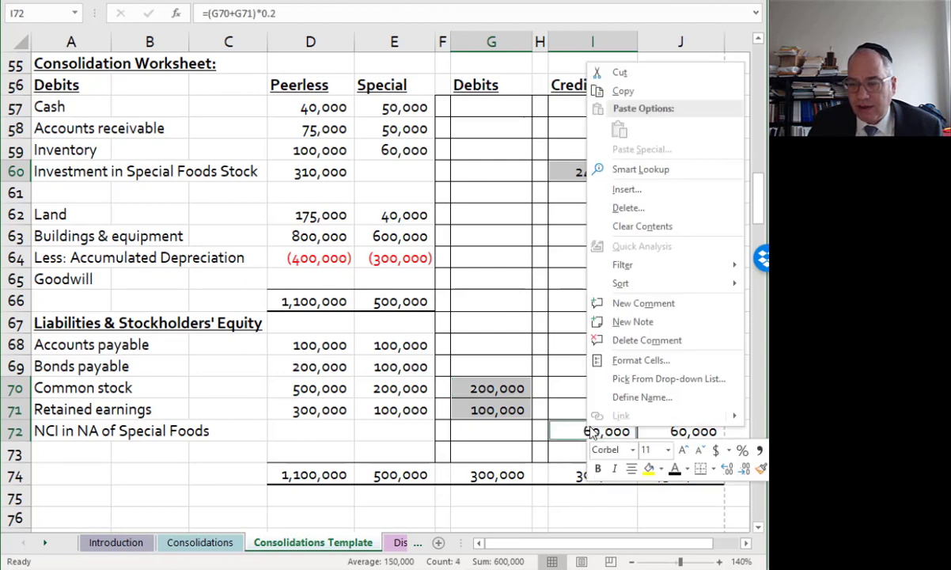
pyautogui.click(637, 467)
pyautogui.click(520, 360)
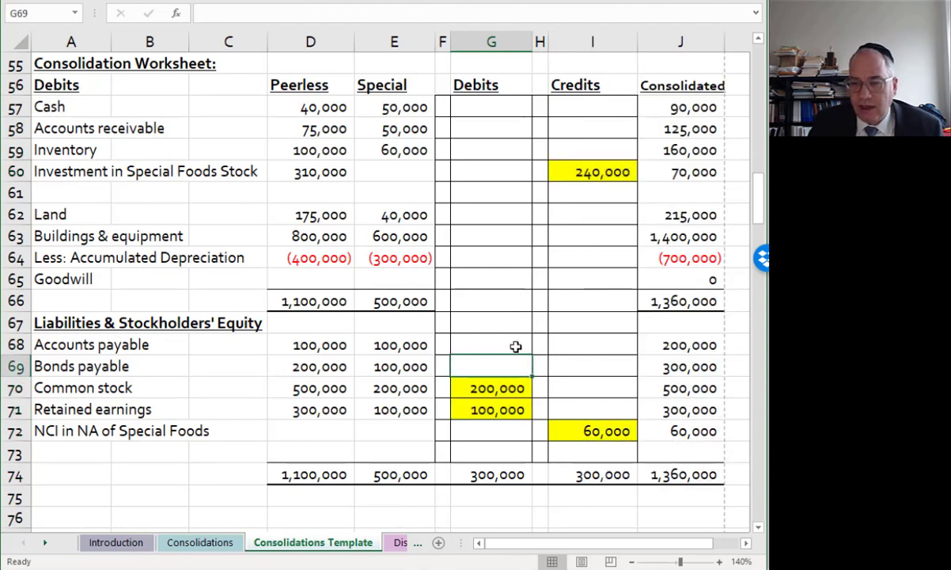
# Debit the inventory write-up in G59 by linking it to D45 in the goodwill calculation
pyautogui.click(481, 153)
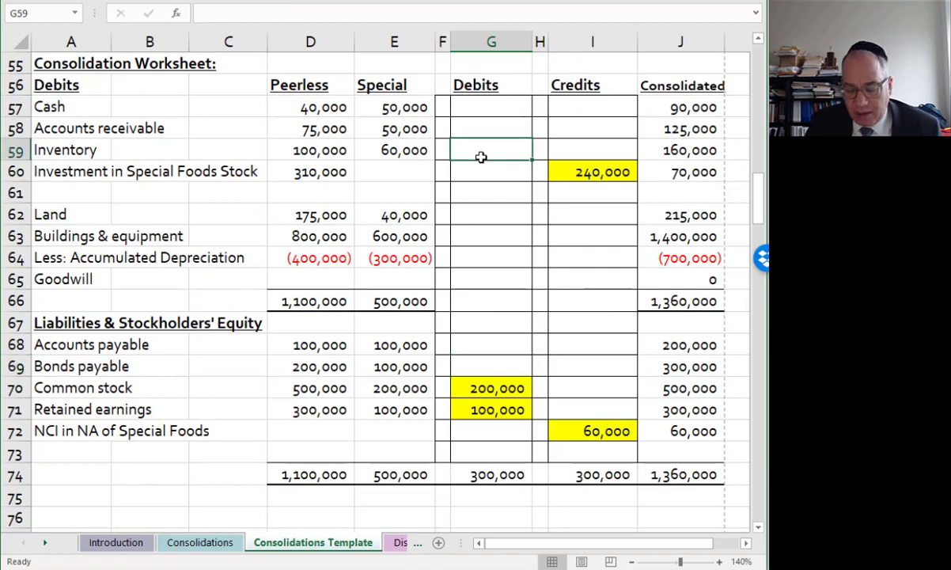
pyautogui.write('=')
pyautogui.scroll(5, 480, 217)
pyautogui.scroll(1, 481, 218)
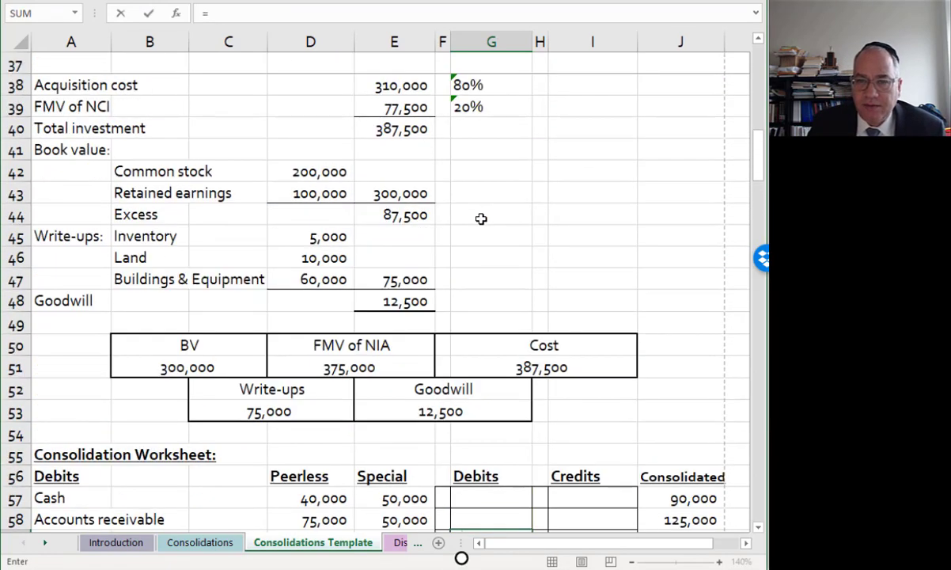
pyautogui.click(299, 235)
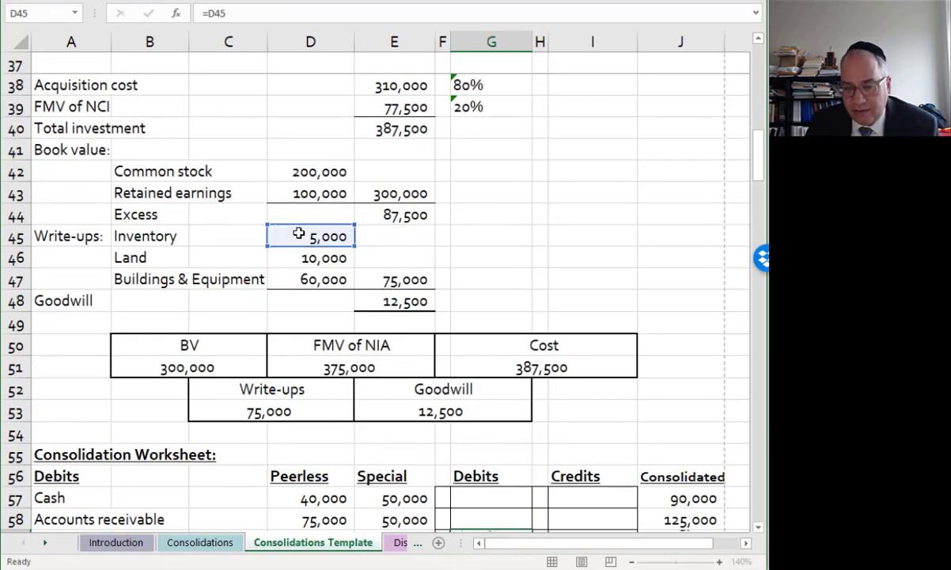
pyautogui.press('Return')
# Debit the land write-up in G62 by linking it to D46 in the goodwill calculation
pyautogui.scroll(-1, 491, 523)
pyautogui.click(486, 497)
pyautogui.write('=')
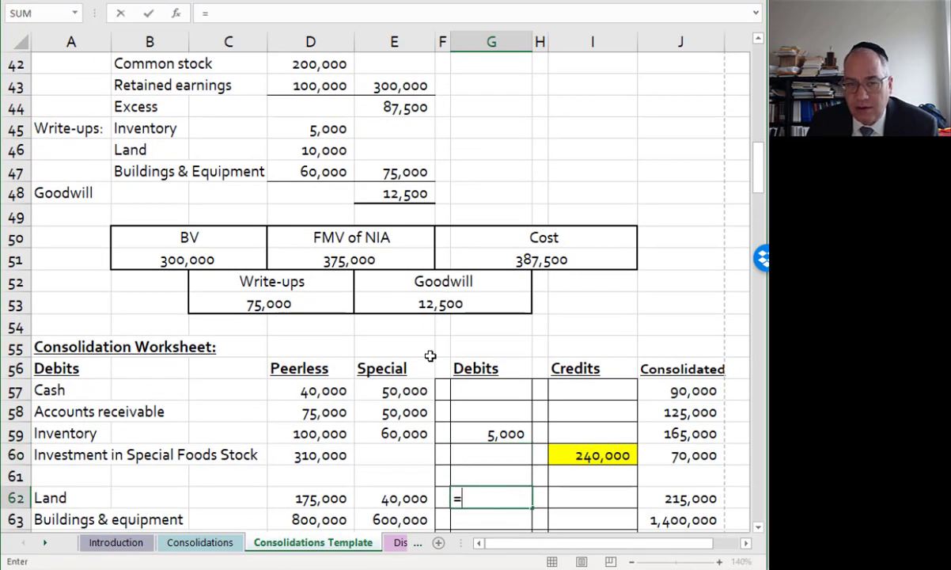
pyautogui.click(328, 153)
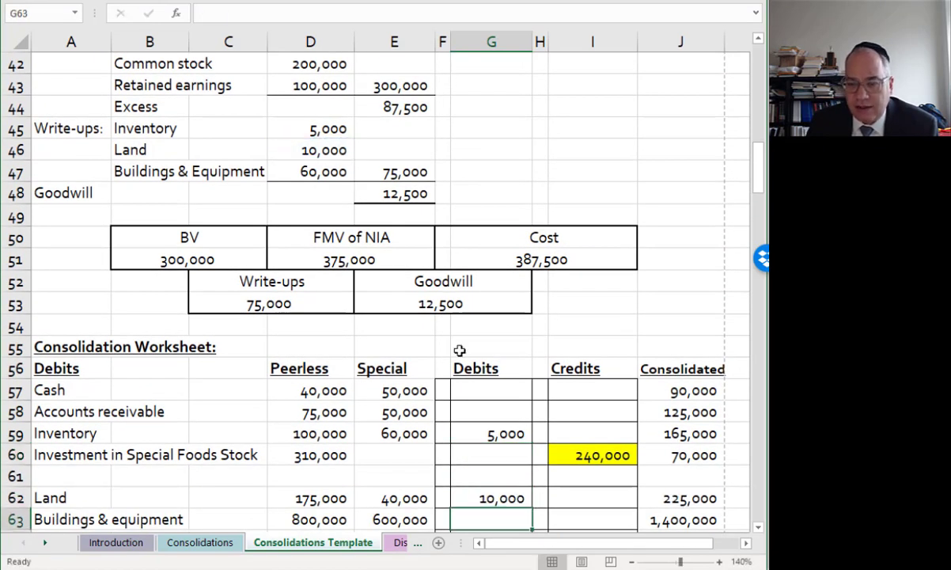
# Debit the buildings & equipment write-up in G63 by linking it to D47
pyautogui.scroll(-1, 460, 353)
pyautogui.write('=')
pyautogui.scroll(2, 380, 276)
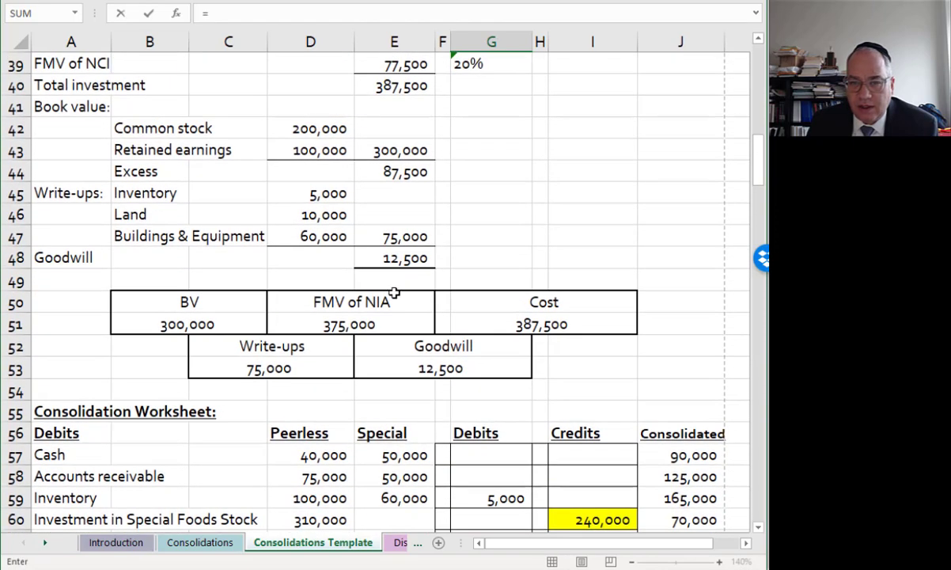
pyautogui.click(307, 235)
pyautogui.press('Return')
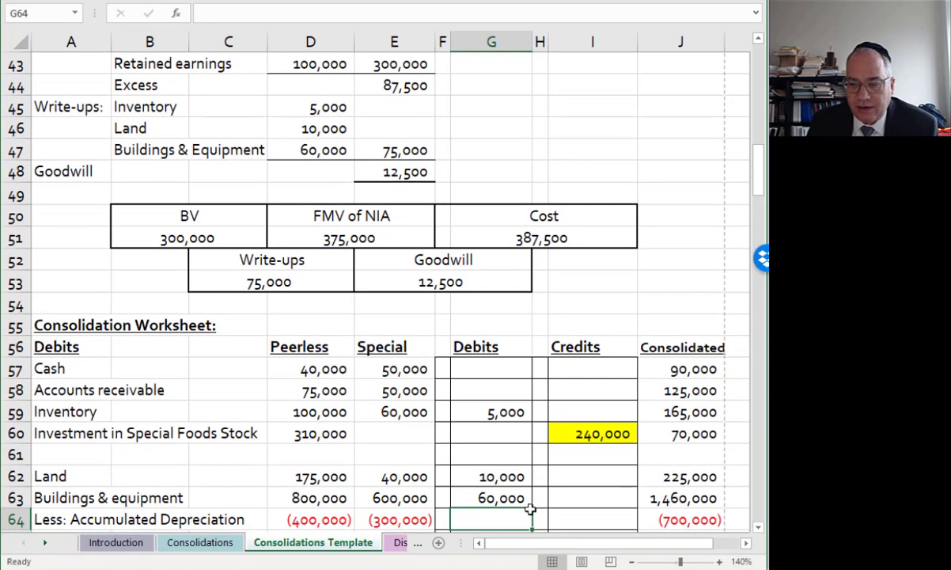
# Debit goodwill in G65 by linking it to the calculated goodwill in E48
pyautogui.scroll(-3, 495, 488)
pyautogui.click(481, 483)
pyautogui.write('=')
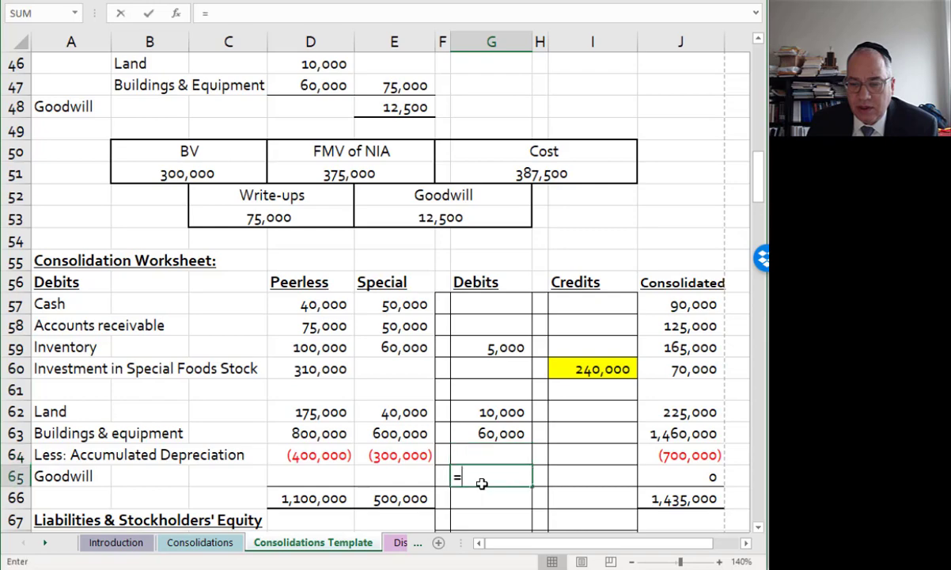
pyautogui.scroll(3, 481, 483)
pyautogui.click(390, 308)
pyautogui.scroll(-2, 450, 323)
pyautogui.press('Return')
pyautogui.scroll(-2, 495, 400)
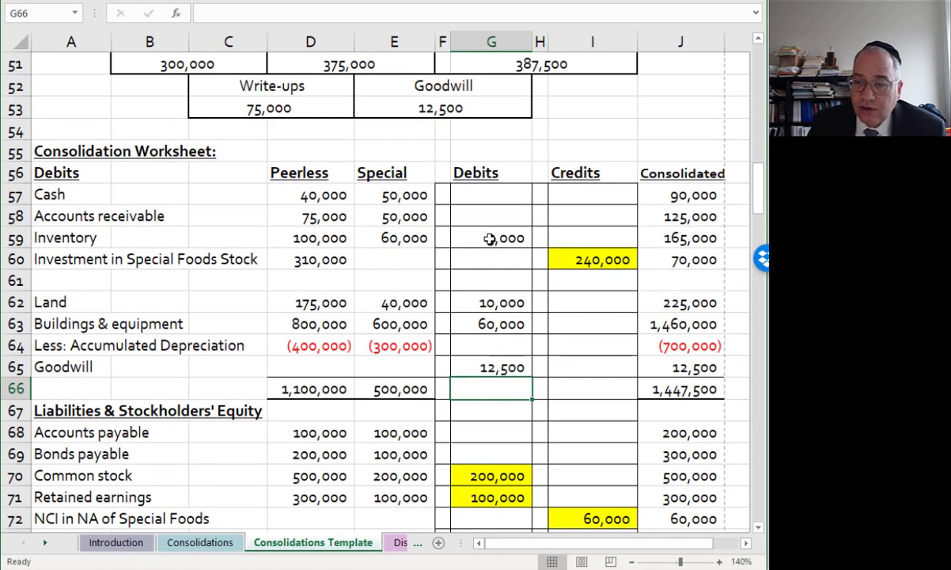
# Credit the investment account in I61 with 80% of the write-ups and goodwill, using =(G59+G62+G63+G65)*.8
pyautogui.click(490, 364)
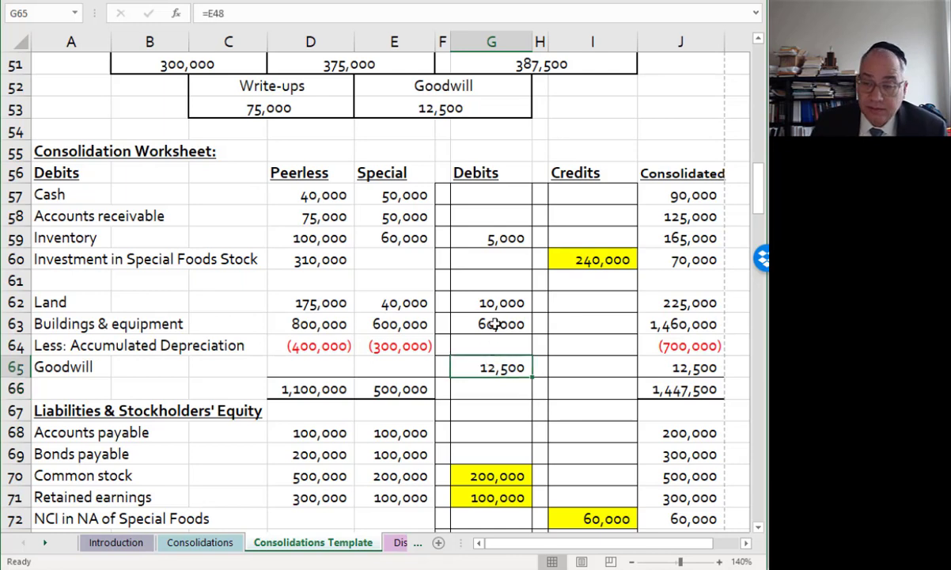
pyautogui.keyDown('ctrl'); pyautogui.click(499, 323); pyautogui.keyUp('ctrl')
pyautogui.click(564, 285)
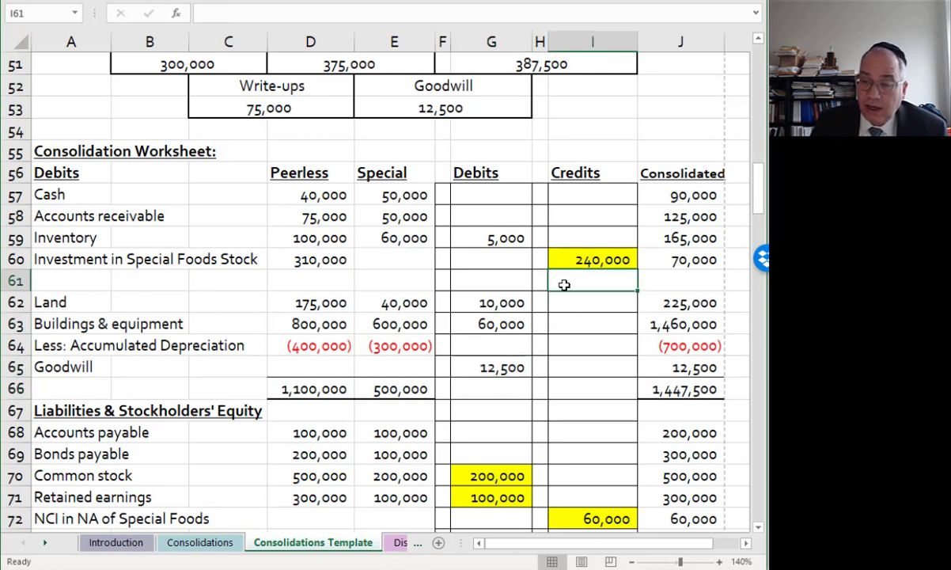
pyautogui.write('=')
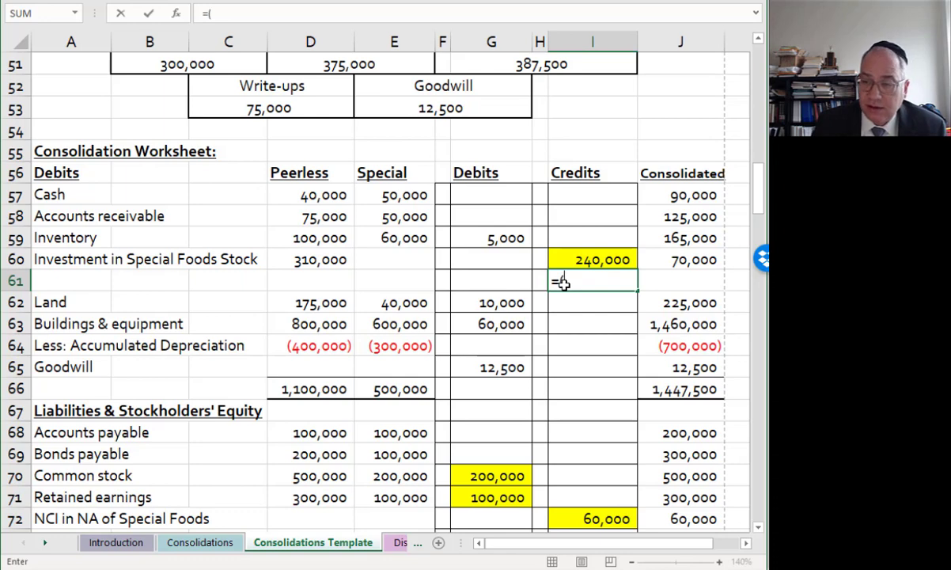
pyautogui.write('(')
pyautogui.click(479, 233)
pyautogui.write('+')
pyautogui.click(497, 303)
pyautogui.write('+')
pyautogui.click(494, 320)
pyautogui.write('+')
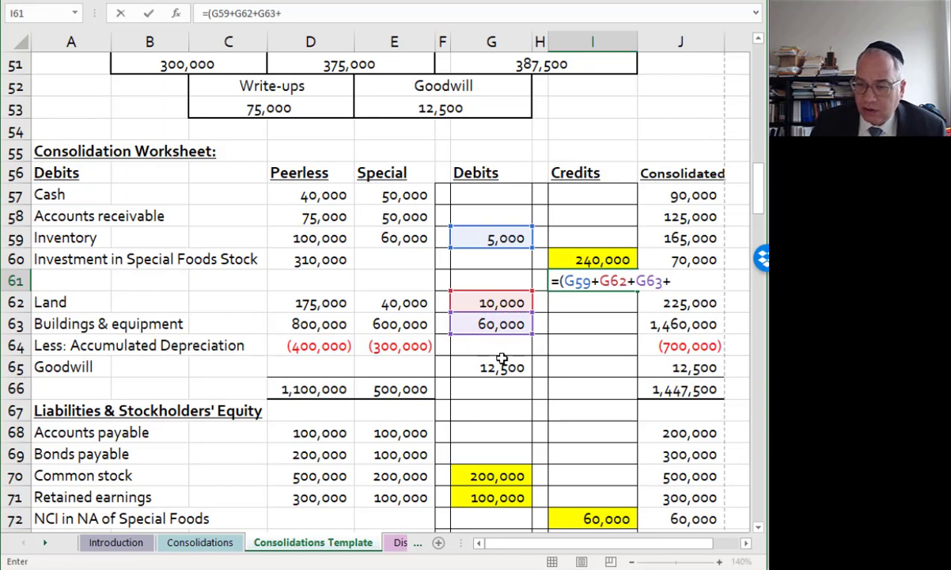
pyautogui.click(502, 369)
pyautogui.write(')*.8')
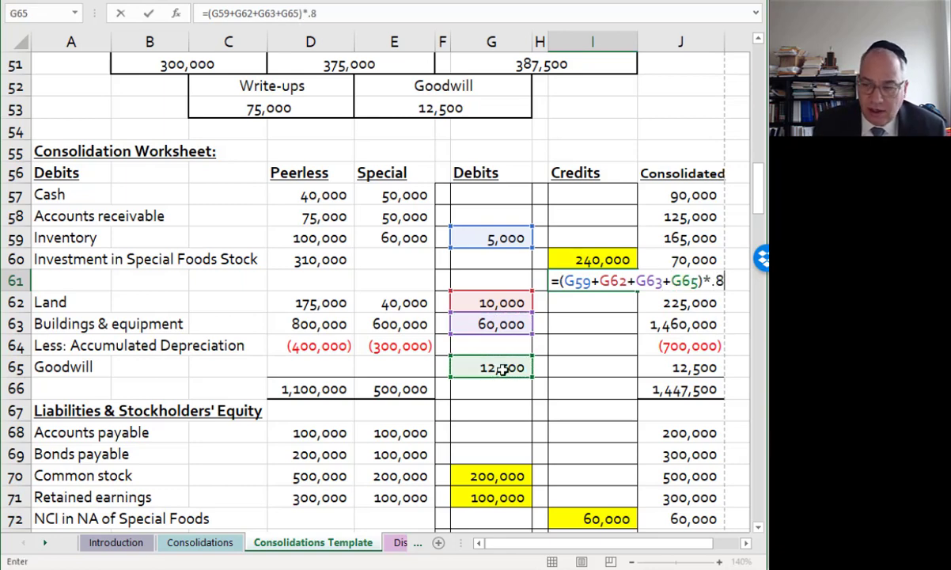
pyautogui.press('Return')
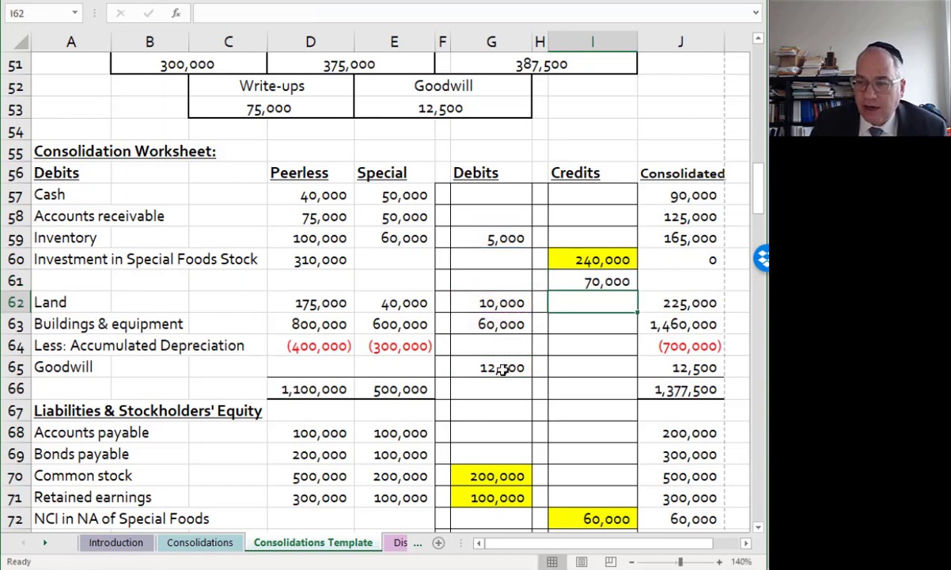
# Credit NCI in I73 with 20% of the write-ups and goodwill, using =(G59+G62+G63+G65)*.2
pyautogui.scroll(-1, 506, 491)
pyautogui.click(583, 471)
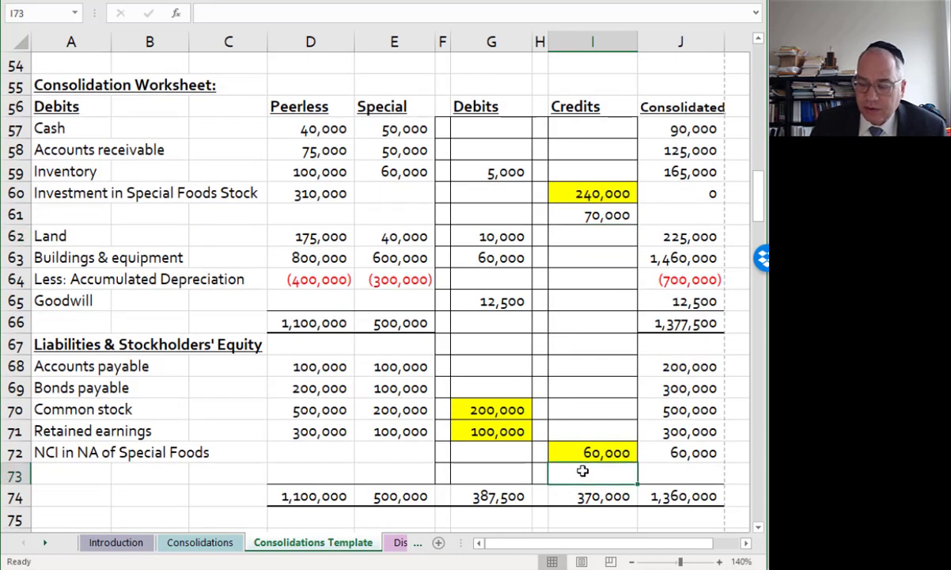
pyautogui.write('=(')
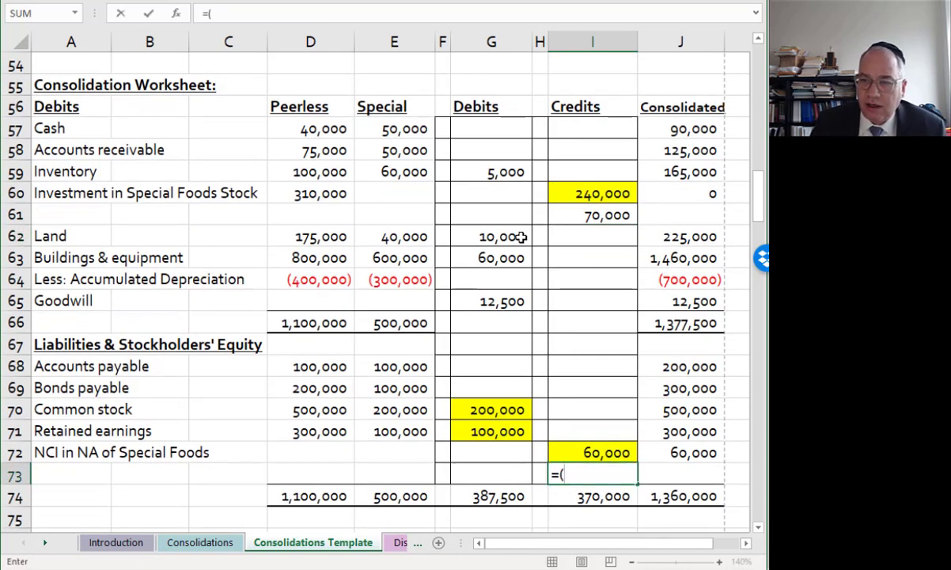
pyautogui.click(507, 172)
pyautogui.write('+')
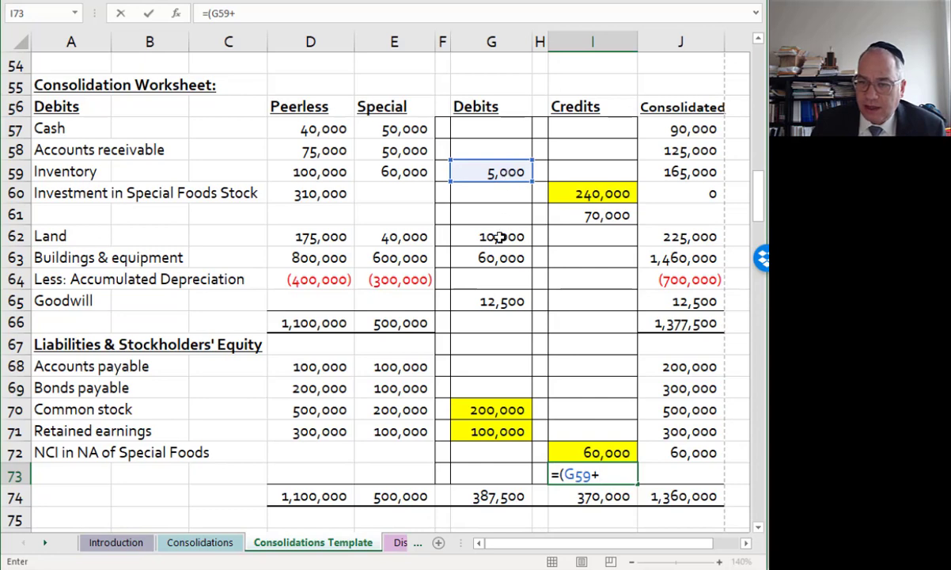
pyautogui.click(499, 239)
pyautogui.write('+')
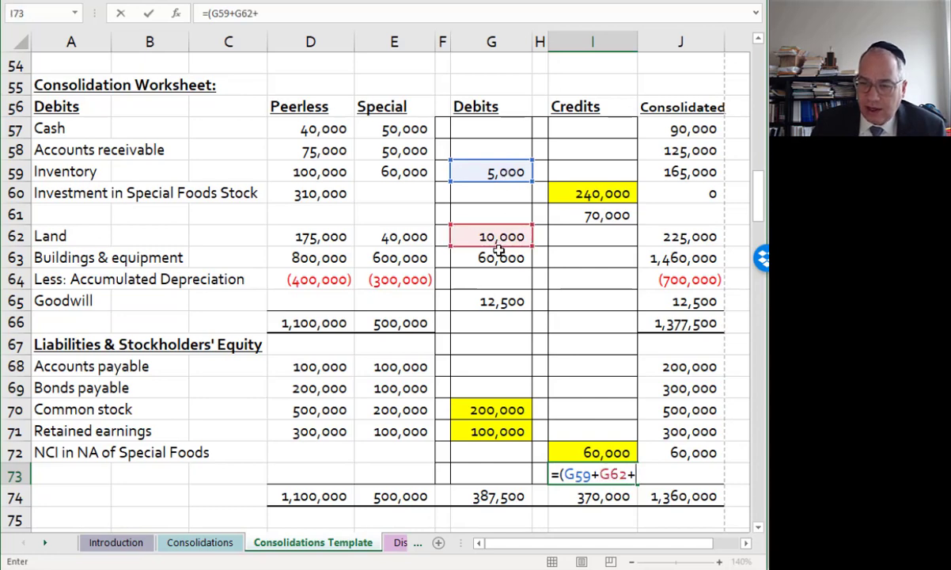
pyautogui.click(499, 252)
pyautogui.write('+6')
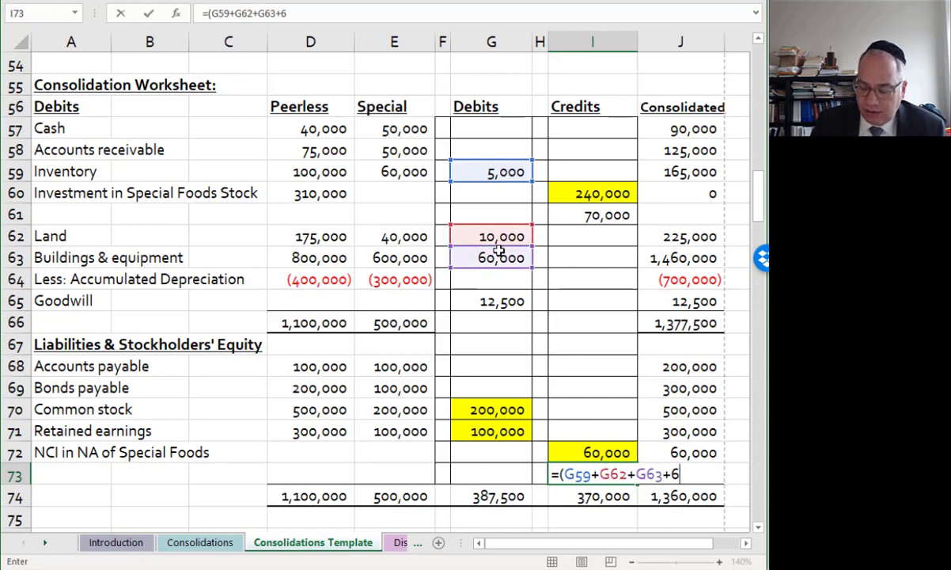
pyautogui.click(489, 302)
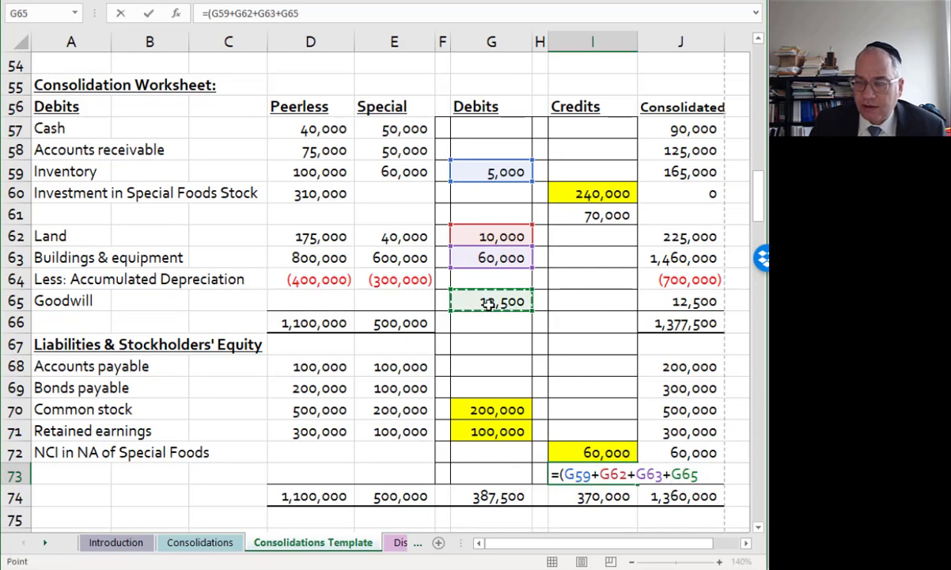
pyautogui.write(')*.2')
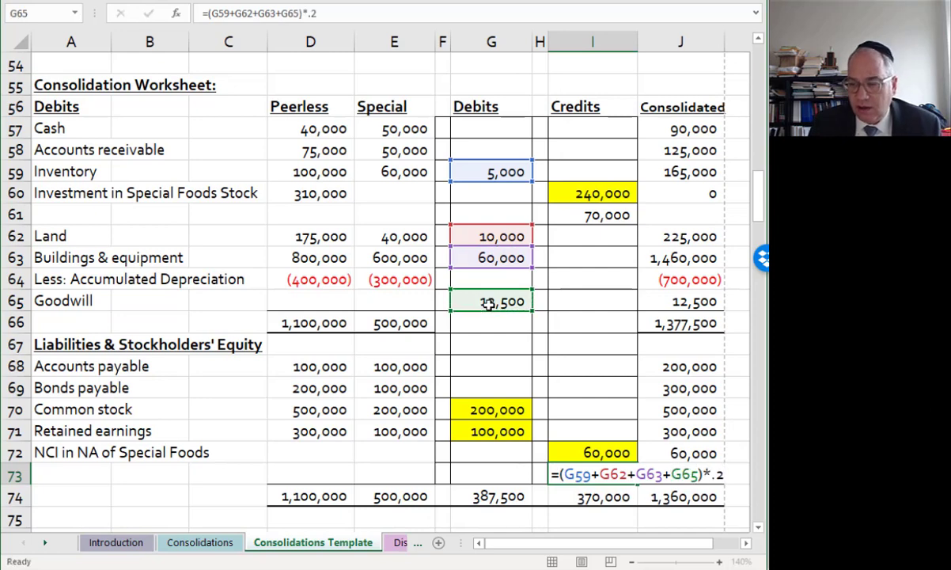
pyautogui.press('Return')
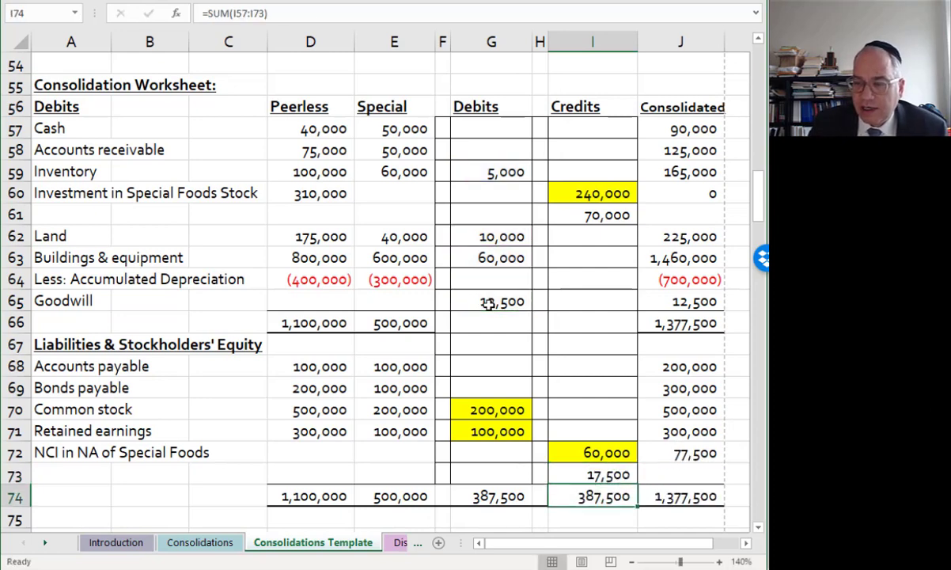
# Fill the second elimination entry's cells G59, G62, G63, G65, I61 and I73 with orange, and check the consolidated formulas in J60 and J72
pyautogui.click(491, 172)
pyautogui.keyDown('ctrl'); pyautogui.click(494, 236); pyautogui.keyUp('ctrl')
pyautogui.keyDown('ctrl'); pyautogui.click(498, 258); pyautogui.keyUp('ctrl')
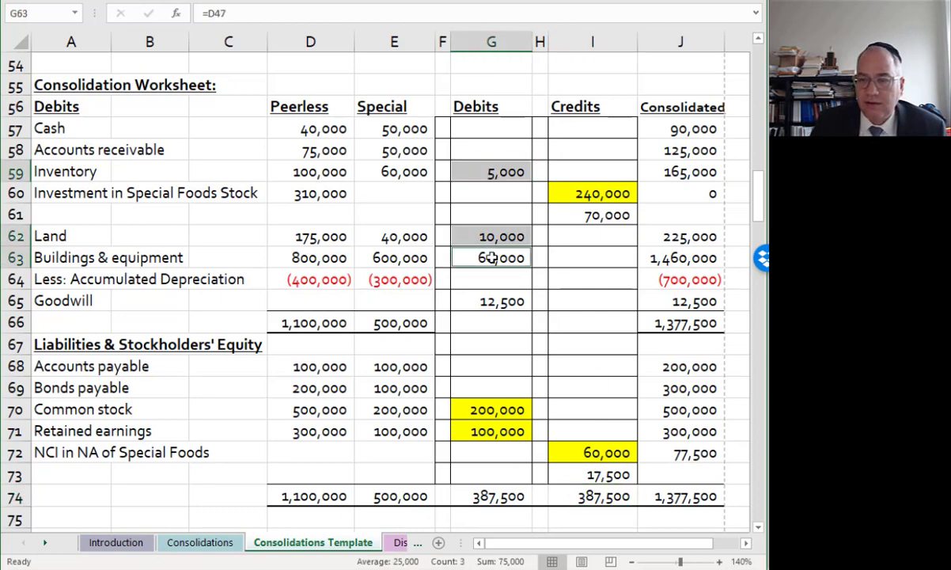
pyautogui.keyDown('ctrl'); pyautogui.click(563, 216); pyautogui.keyUp('ctrl')
pyautogui.keyDown('ctrl'); pyautogui.click(491, 300); pyautogui.keyUp('ctrl')
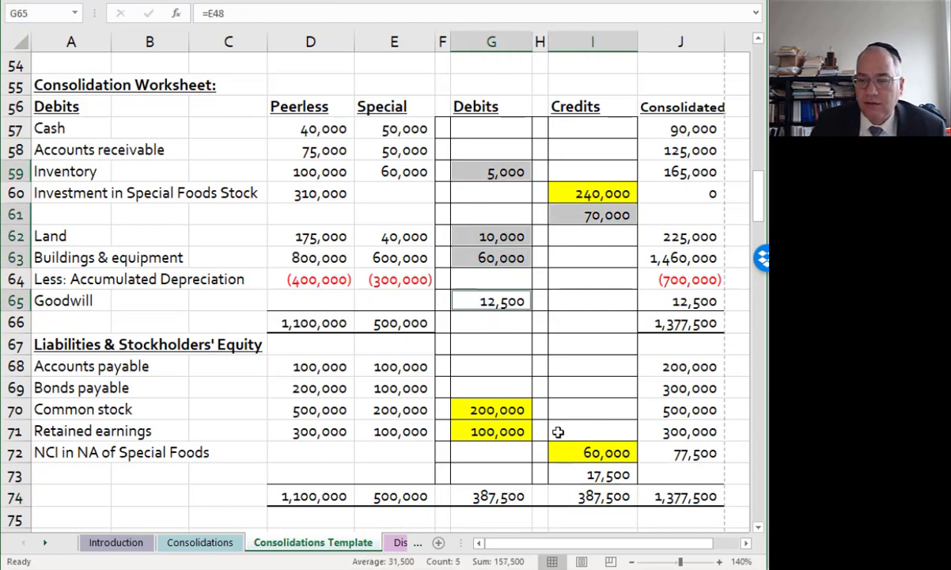
pyautogui.keyDown('ctrl'); pyautogui.click(570, 474); pyautogui.keyUp('ctrl')
pyautogui.rightClick(570, 475)
pyautogui.click(667, 518)
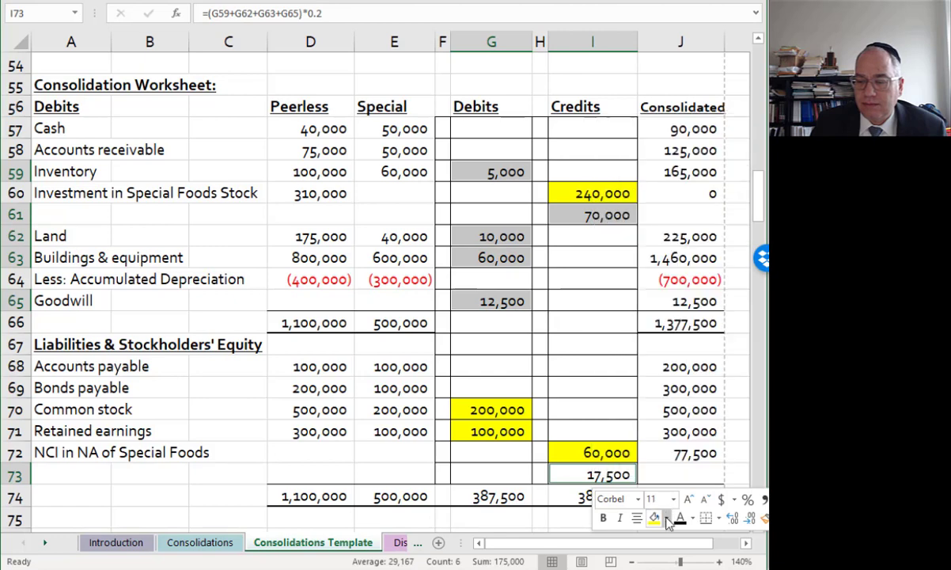
pyautogui.click(667, 461)
pyautogui.click(568, 340)
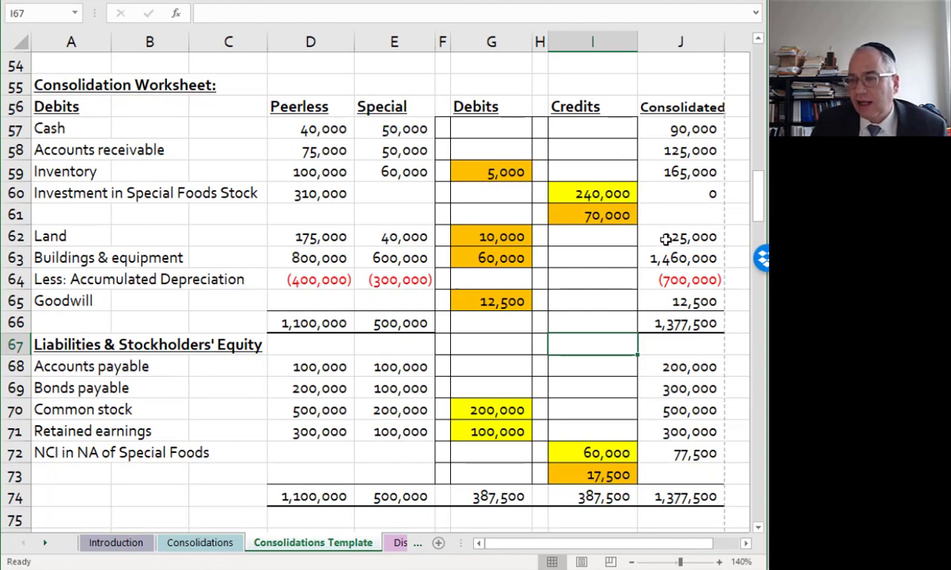
pyautogui.click(673, 197)
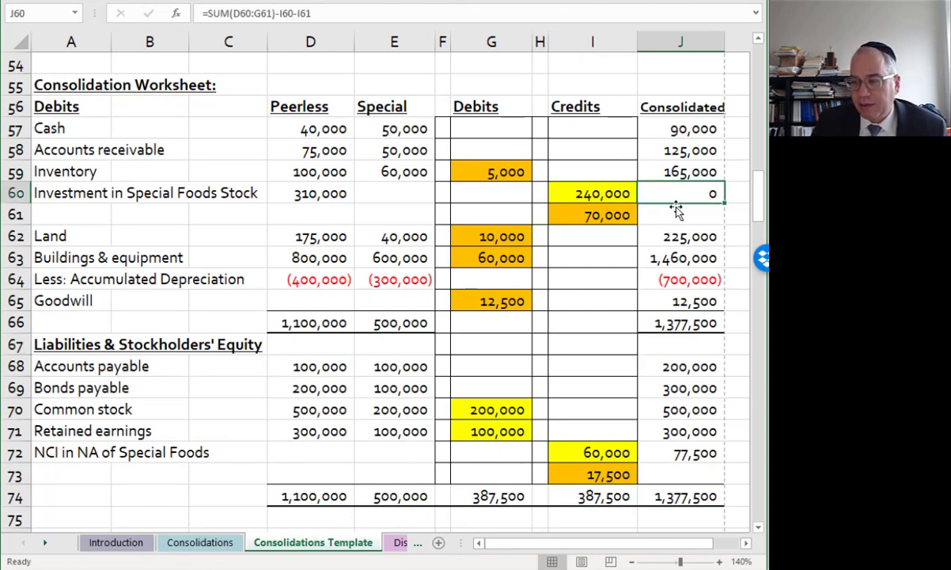
pyautogui.click(684, 451)
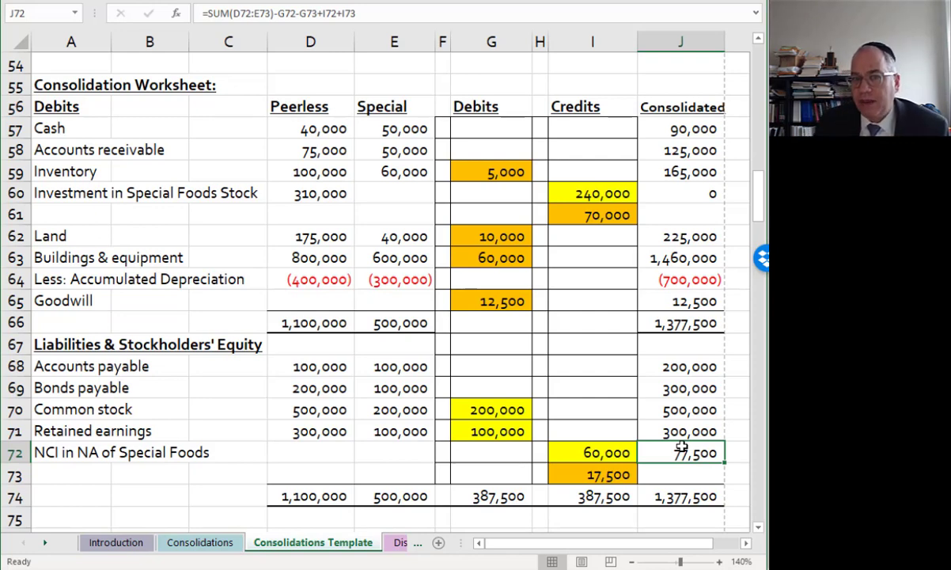
# Debit accumulated depreciation in G64 with Special's pre-acquisition balance, using the formula =-E64
pyautogui.click(391, 277)
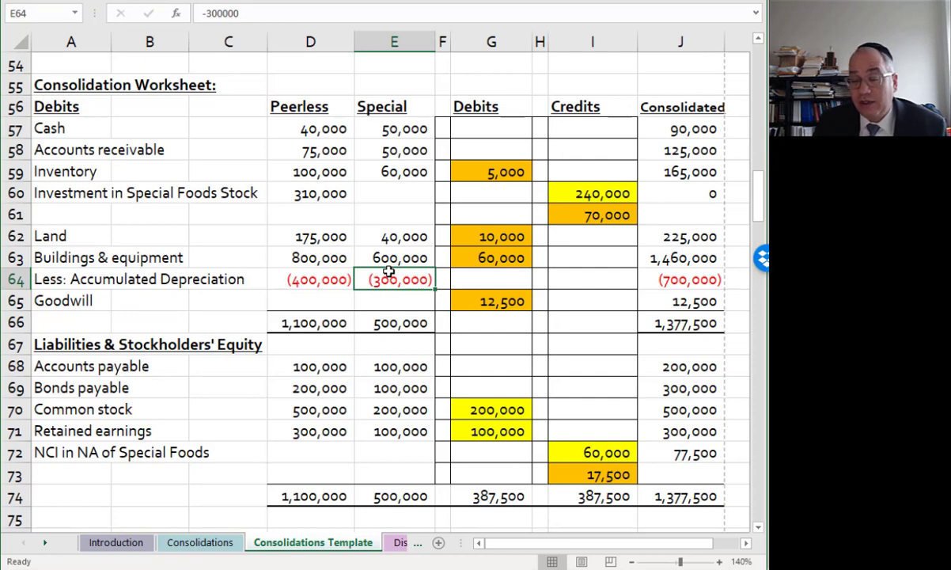
pyautogui.click(484, 274)
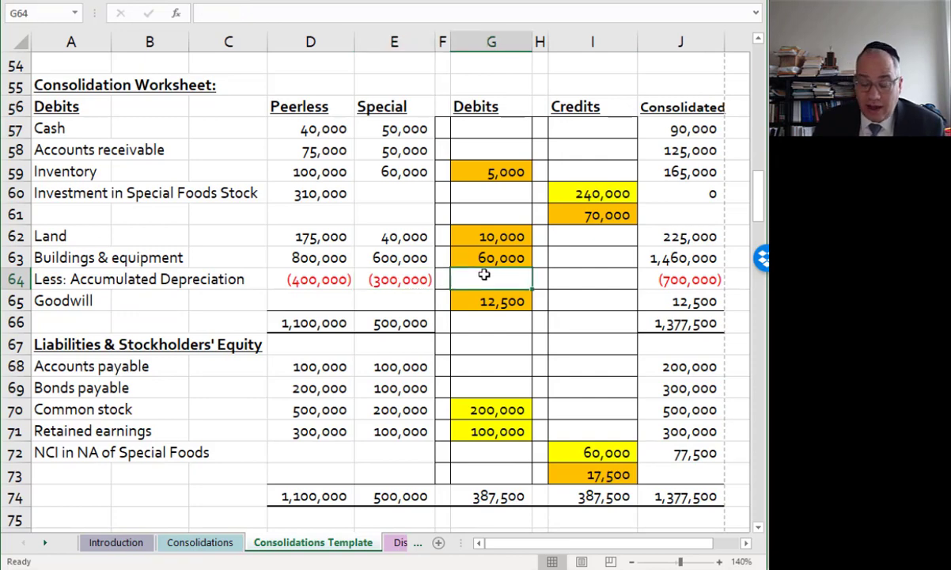
pyautogui.write('=-')
pyautogui.press('Left')
pyautogui.press('Left')
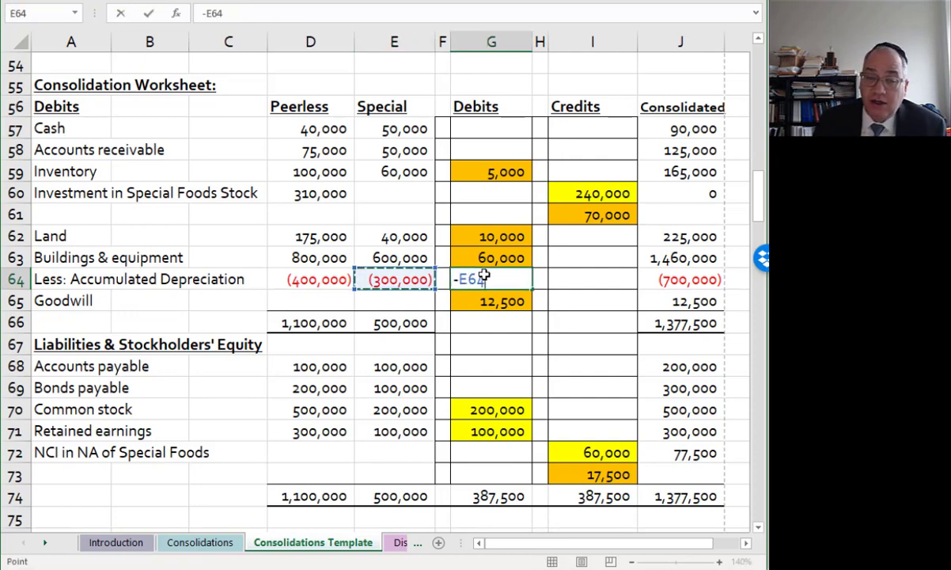
pyautogui.press('Return')
# Credit buildings & equipment in I63 by linking it to the accumulated depreciation debit in G64
pyautogui.click(485, 274)
pyautogui.press('Right')
pyautogui.press('Right')
pyautogui.press('Up')
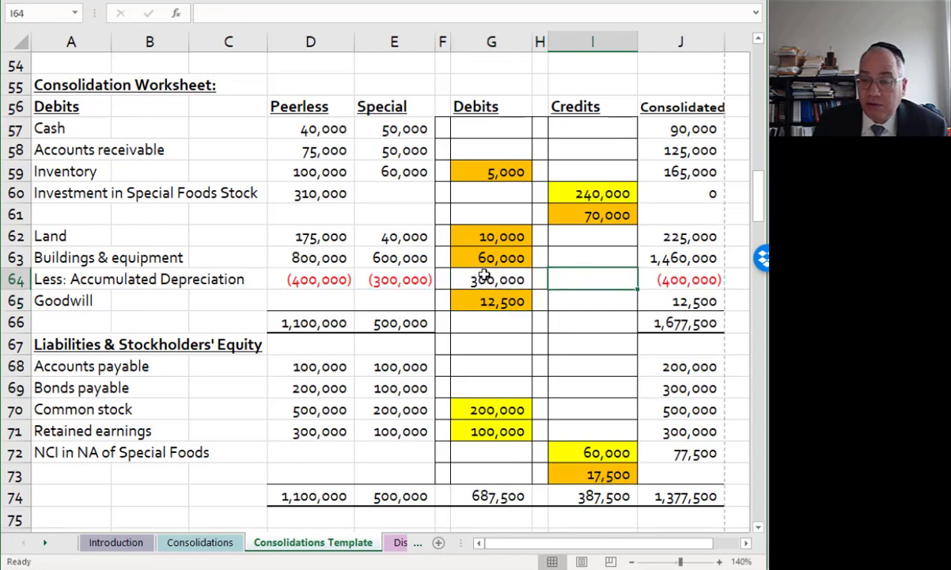
pyautogui.write('=')
pyautogui.press('Down')
pyautogui.press('Down')
pyautogui.press('Up')
pyautogui.press('Left')
pyautogui.press('Left')
pyautogui.press('Return')
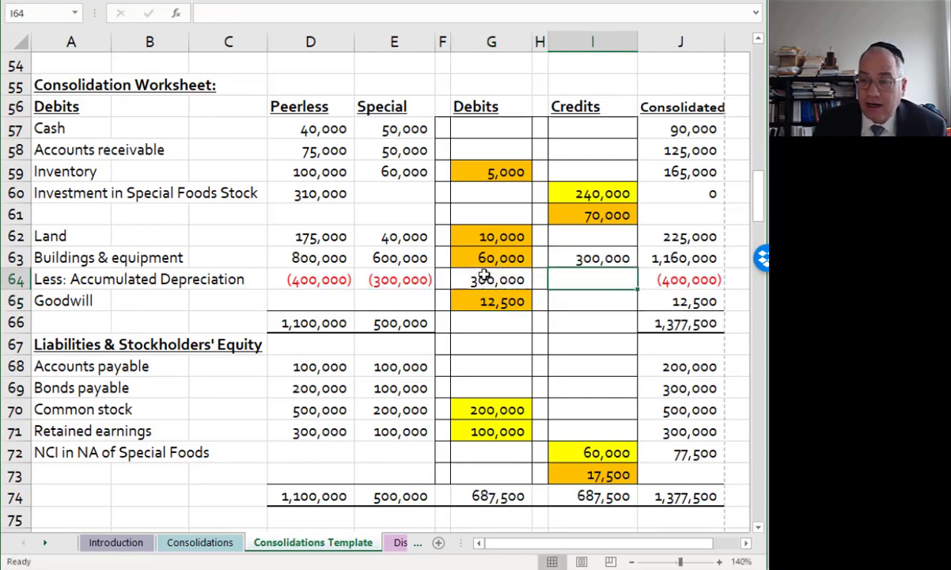
# Fill the accumulated depreciation elimination entry's cells I63 and G64 with light green
pyautogui.click(602, 254)
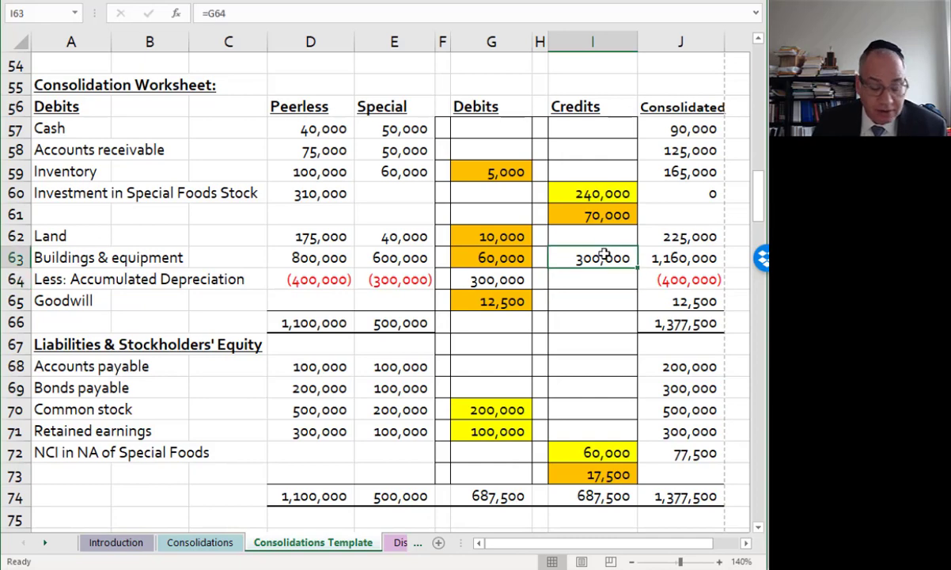
pyautogui.keyDown('ctrl'); pyautogui.click(489, 279); pyautogui.keyUp('ctrl')
pyautogui.rightClick(488, 279)
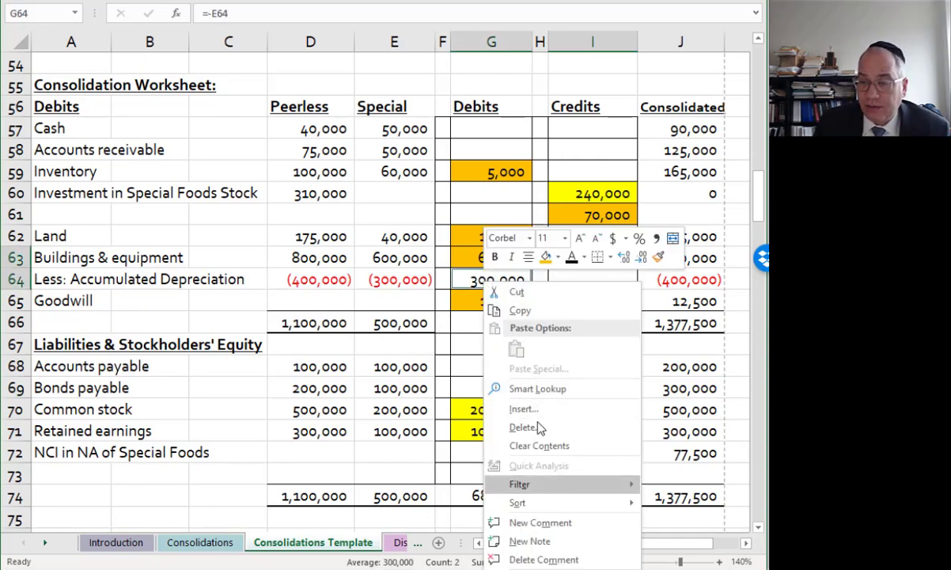
pyautogui.click(558, 258)
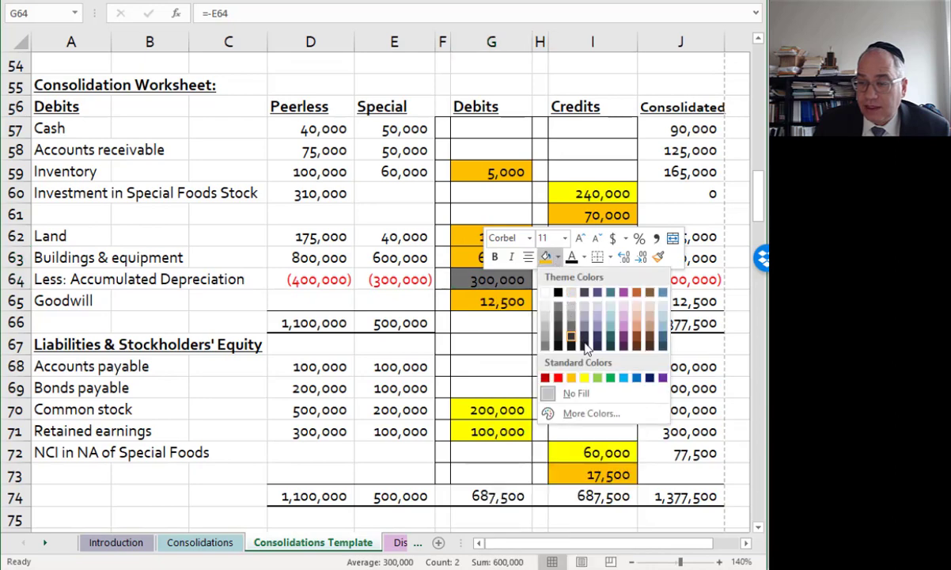
pyautogui.click(597, 377)
pyautogui.click(522, 365)
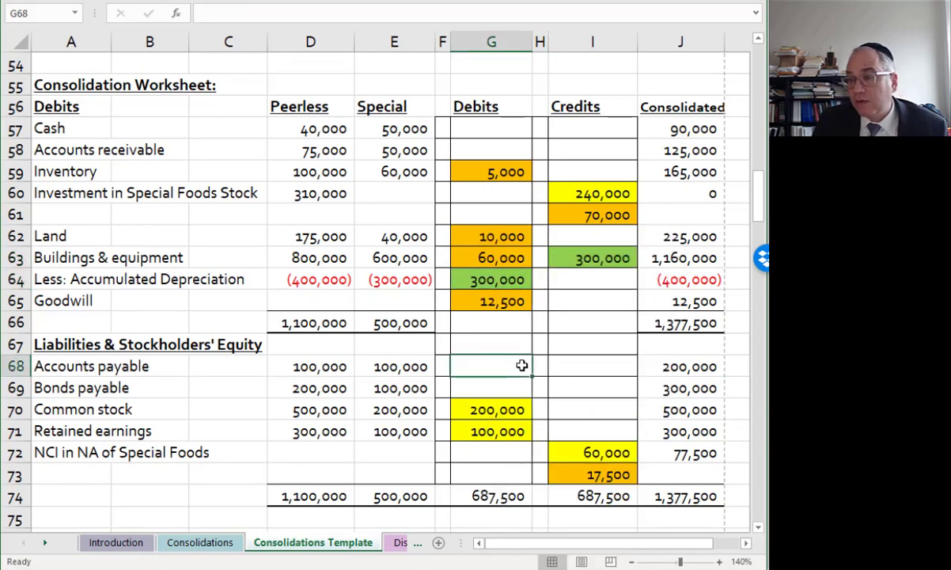
# Examine Special's buildings & equipment in E63 against its fair value in D31, the credit in I63 and the write-up in G63
pyautogui.click(382, 257)
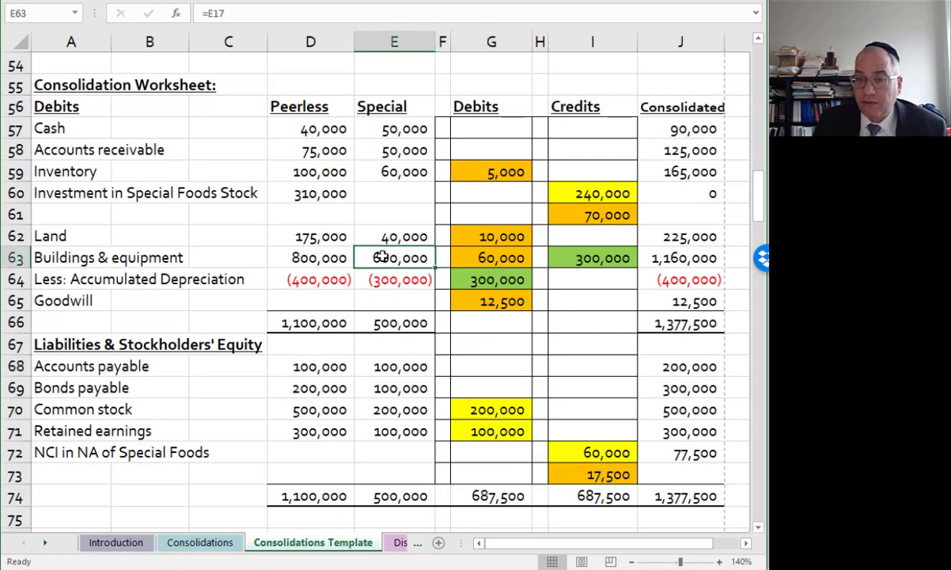
pyautogui.scroll(8, 382, 257)
pyautogui.scroll(2, 381, 257)
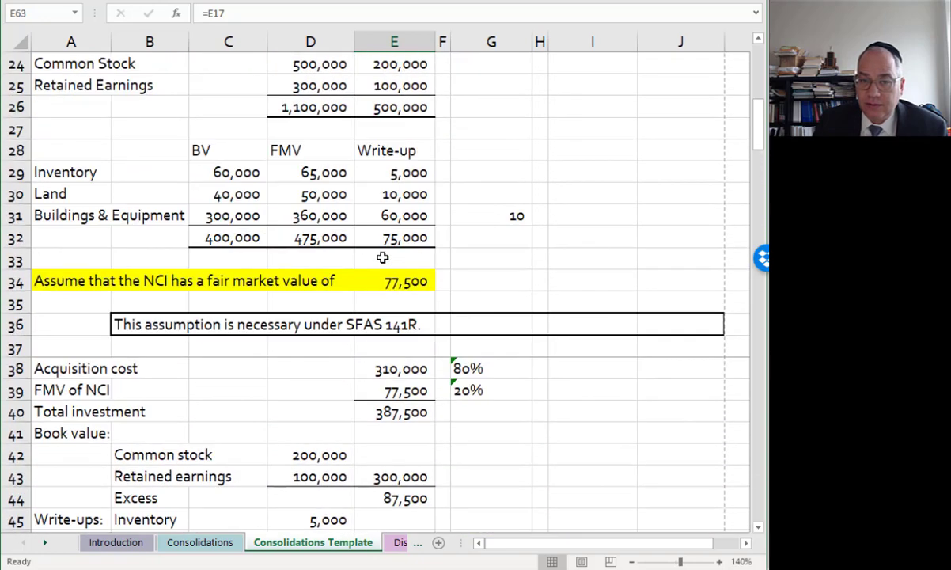
pyautogui.click(278, 205)
pyautogui.scroll(-9, 313, 248)
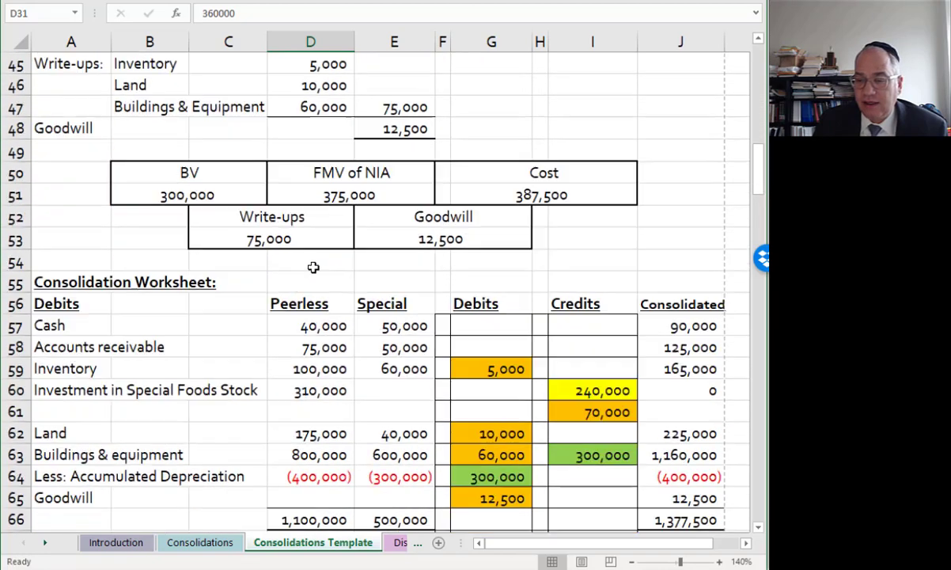
pyautogui.click(569, 327)
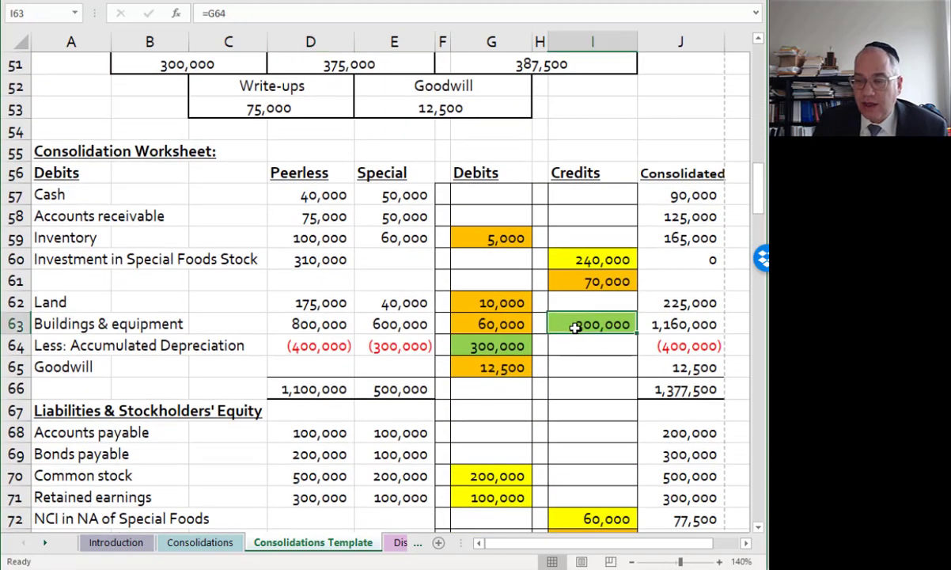
pyautogui.click(404, 327)
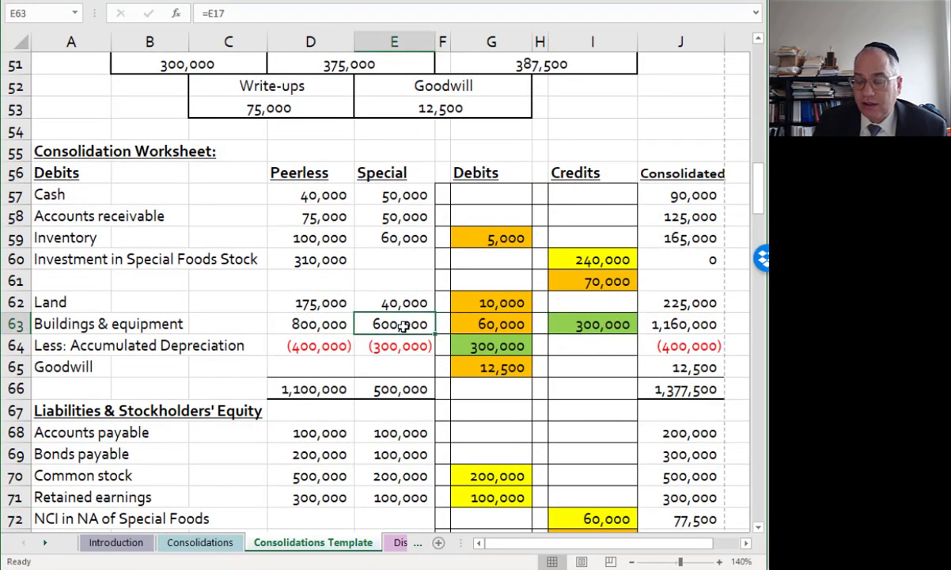
pyautogui.click(592, 324)
pyautogui.click(499, 325)
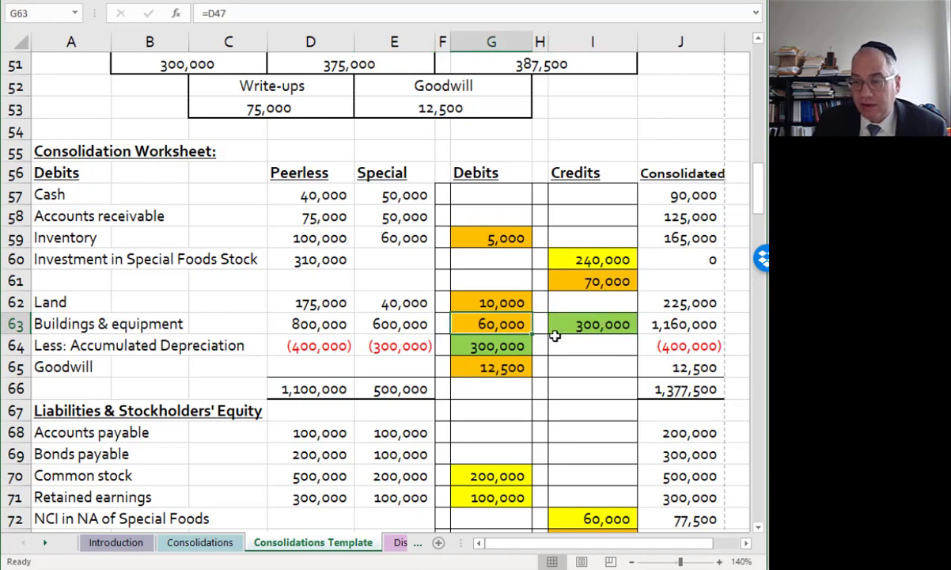